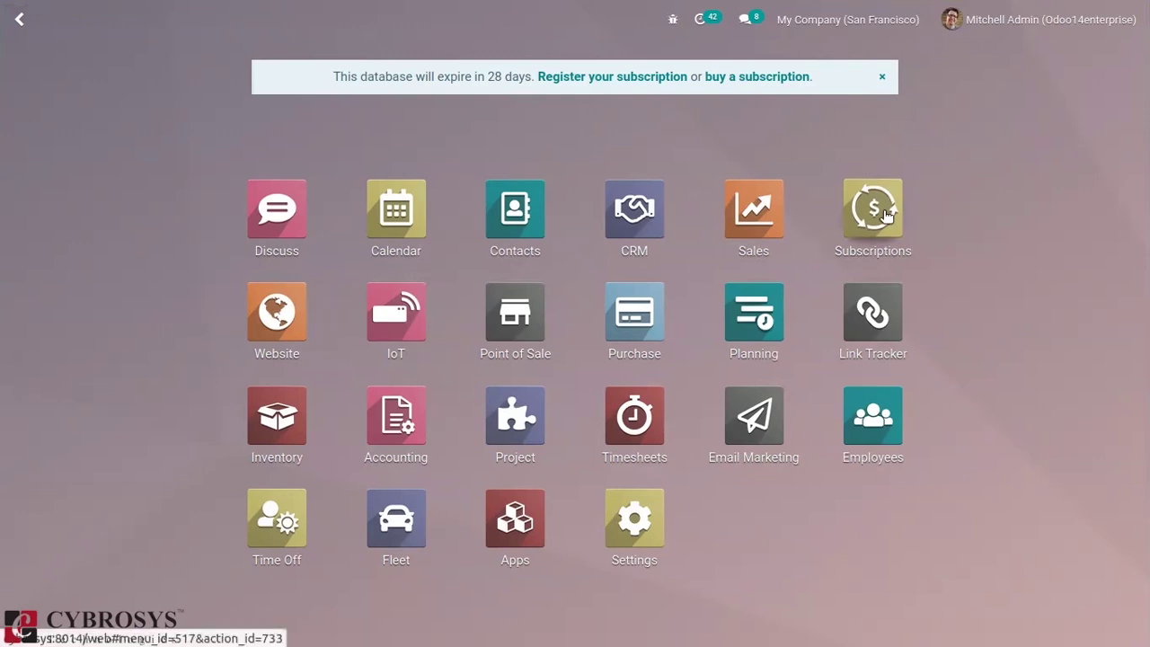
- Open the Office Cleaning Subscription (Monthly) product from the Subscription Products list
{"action": "left_click", "coordinate": [885, 212]}
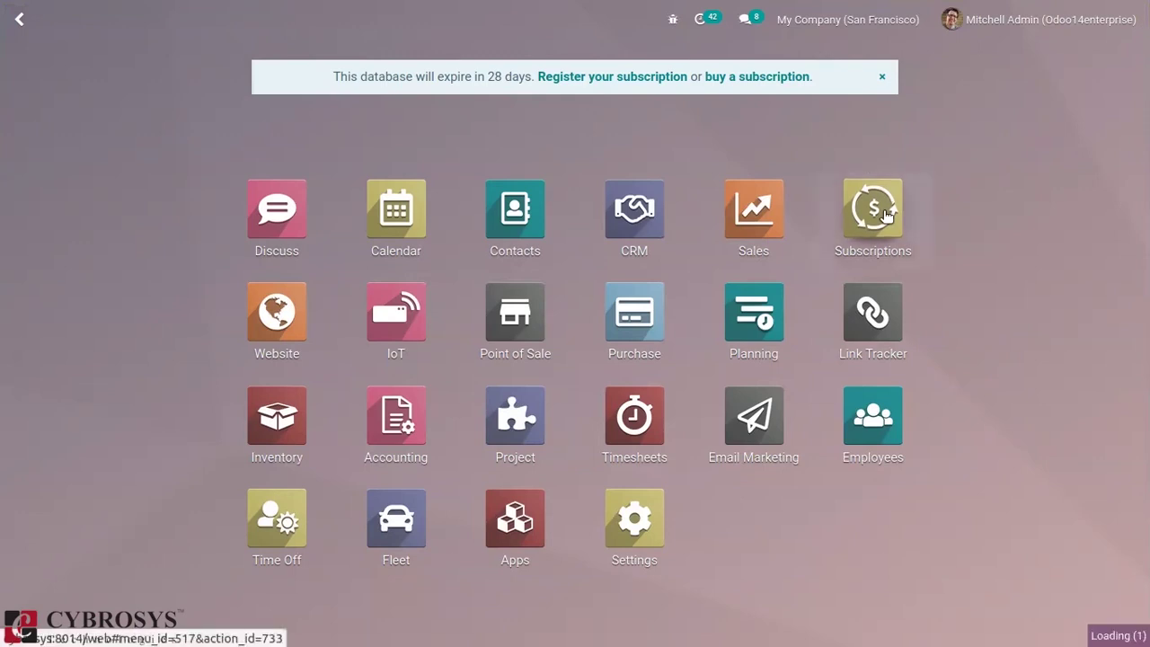
{"action": "left_click", "coordinate": [240, 19]}
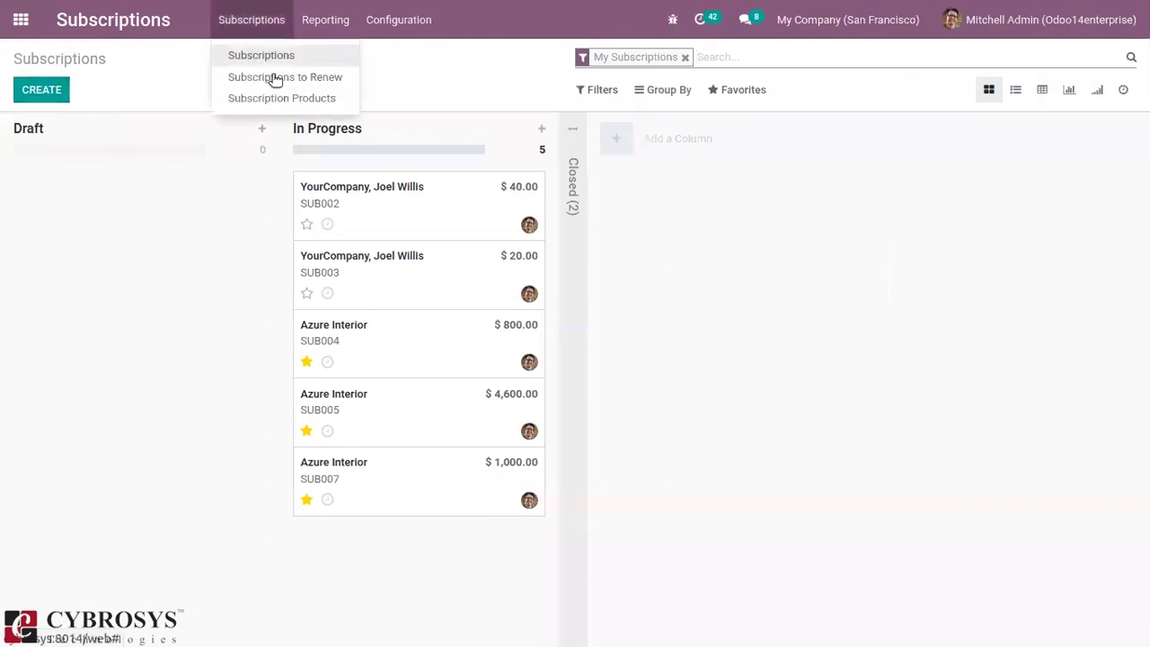
{"action": "left_click", "coordinate": [285, 98]}
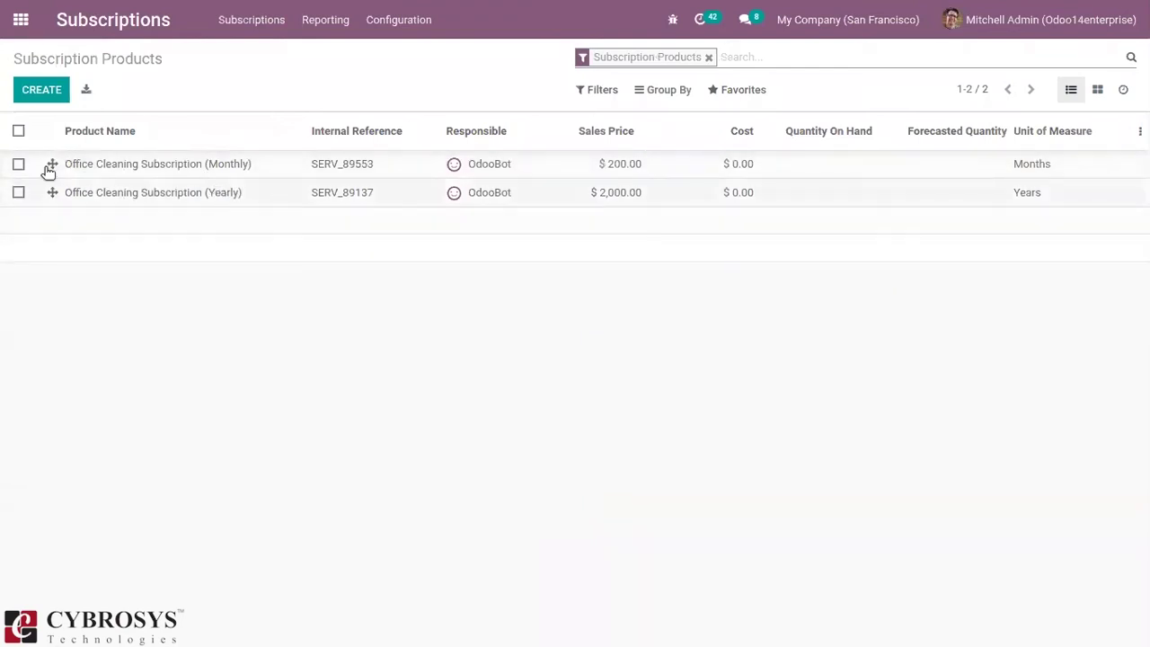
{"action": "left_click", "coordinate": [169, 171]}
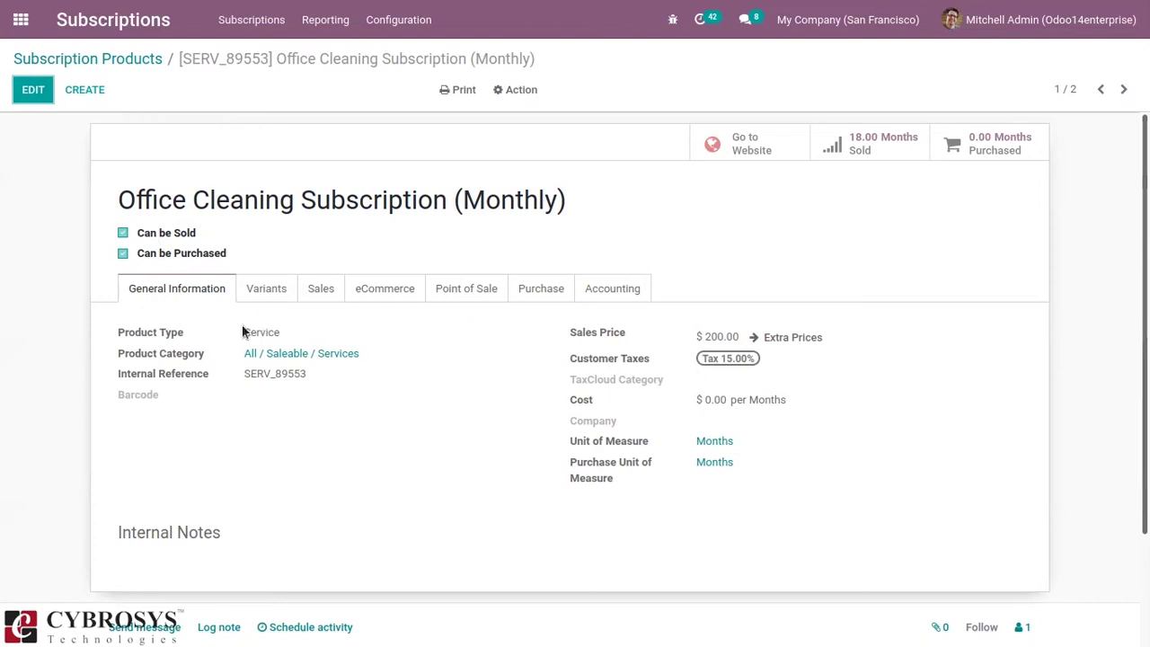
{"action": "left_click", "coordinate": [321, 289]}
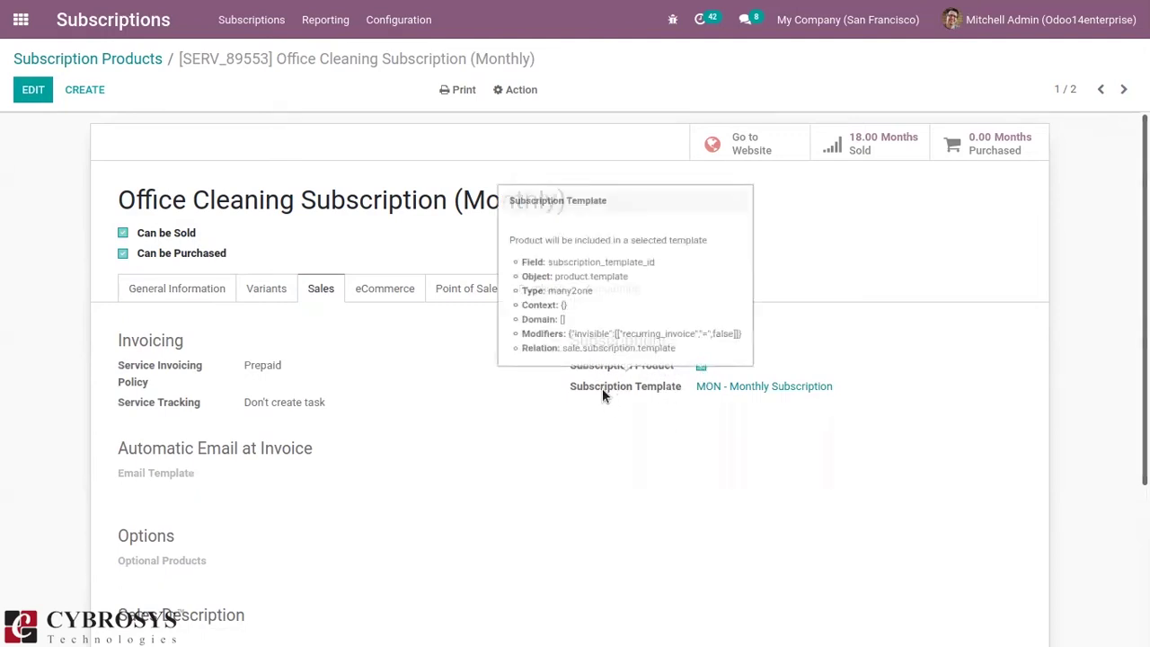
{"action": "left_click", "coordinate": [36, 100]}
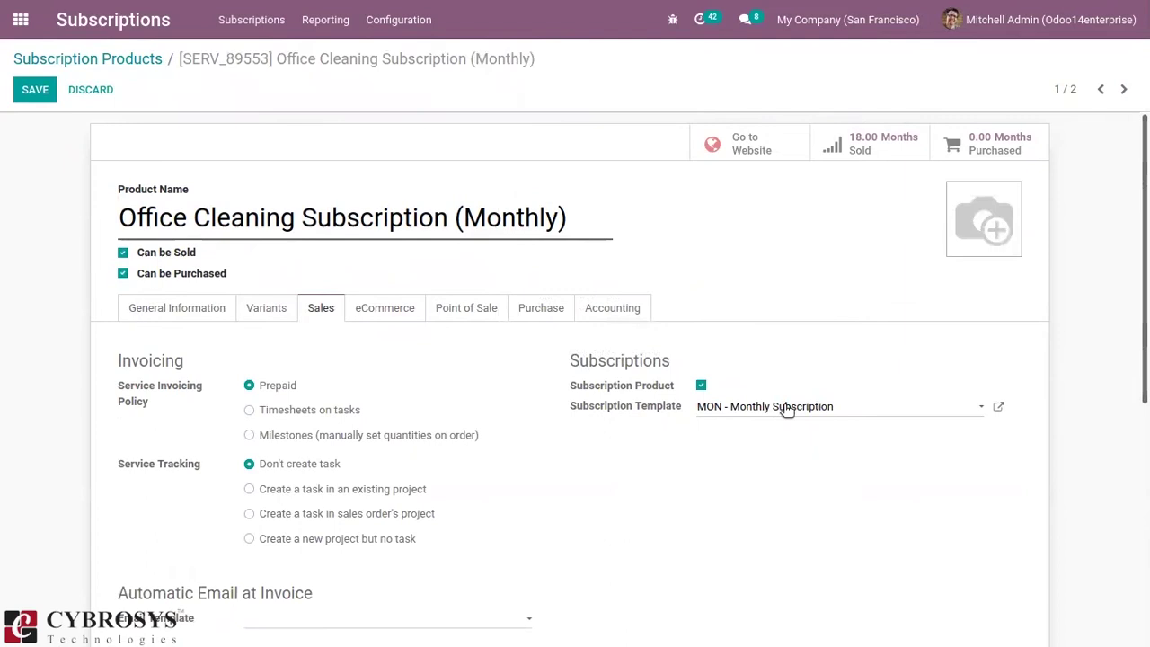
{"action": "left_click", "coordinate": [790, 406]}
{"action": "left_click", "coordinate": [575, 486]}
{"action": "left_click", "coordinate": [85, 59]}
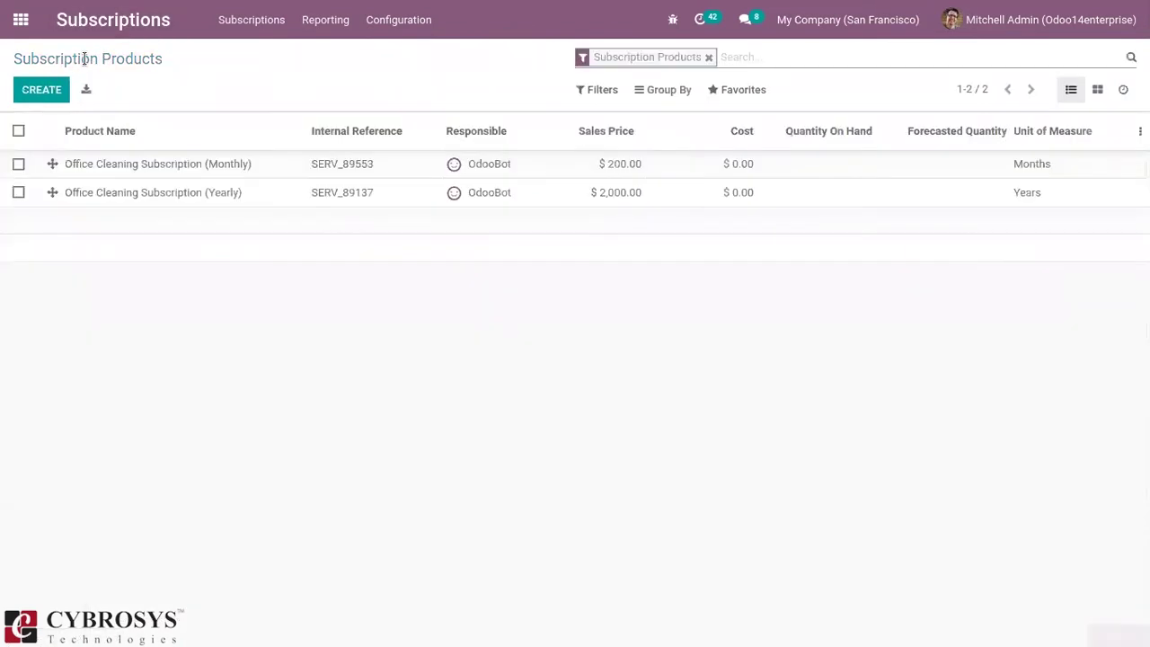
- Inspect the Monthly Subscription template's terms and invoicing settings, then return to the apps home screen
{"action": "left_click", "coordinate": [381, 19]}
{"action": "left_click", "coordinate": [403, 54]}
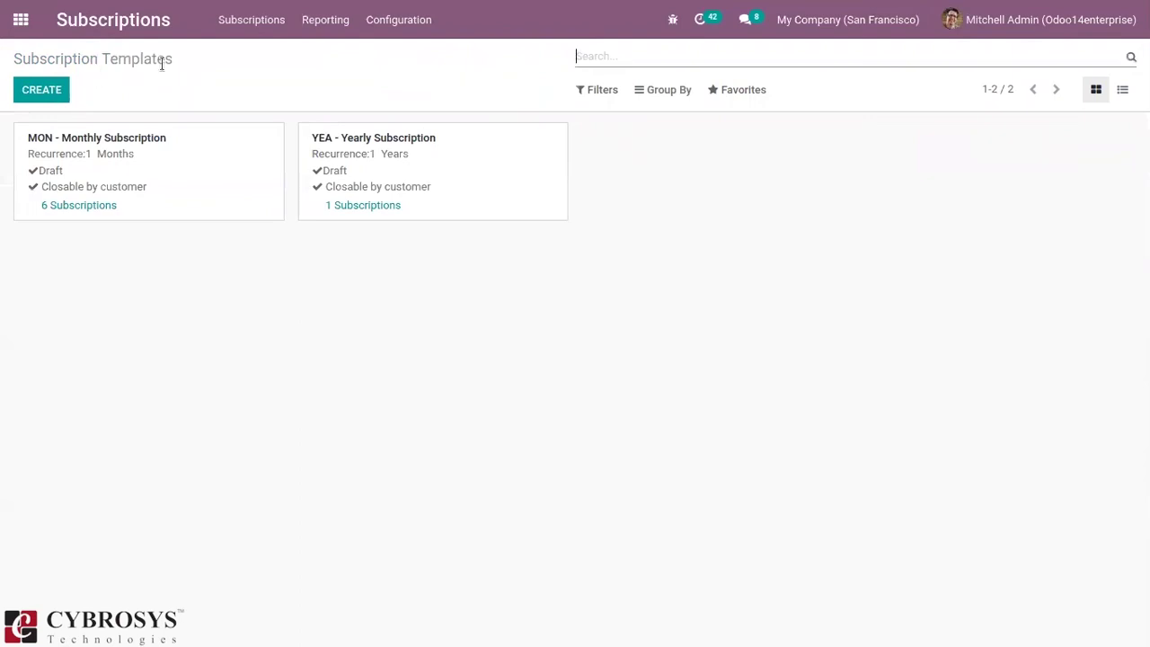
{"action": "left_click", "coordinate": [228, 184]}
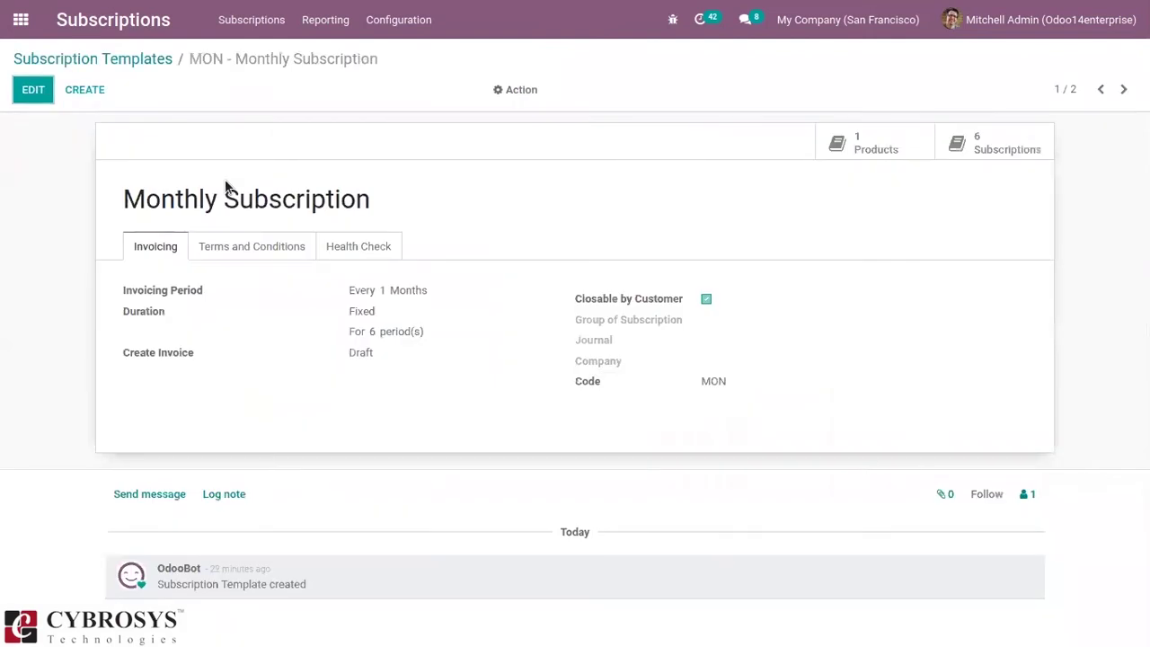
{"action": "mouse_move", "coordinate": [162, 202]}
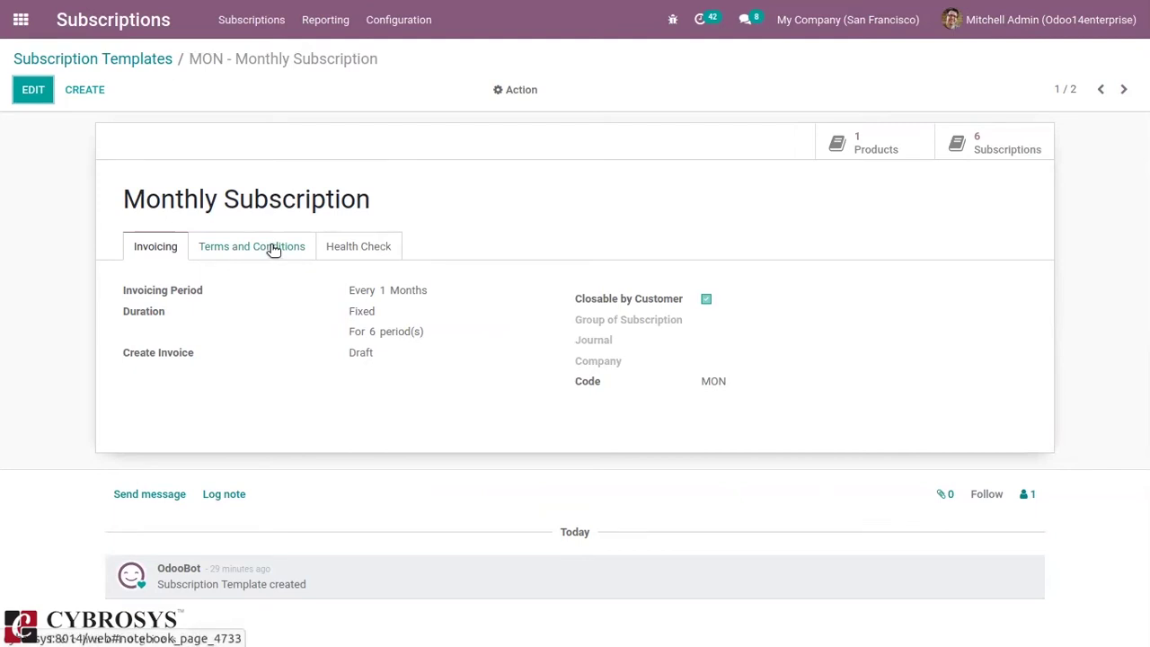
{"action": "left_click", "coordinate": [274, 249]}
{"action": "left_click", "coordinate": [142, 253]}
{"action": "left_click", "coordinate": [99, 60]}
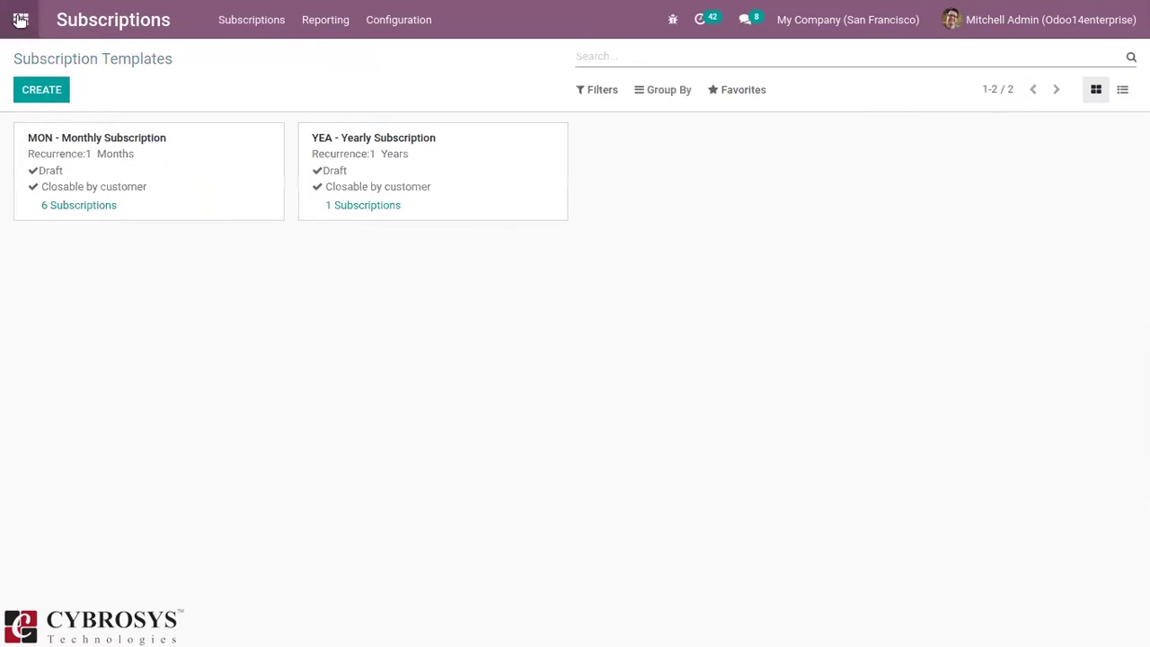
{"action": "left_click", "coordinate": [20, 20]}
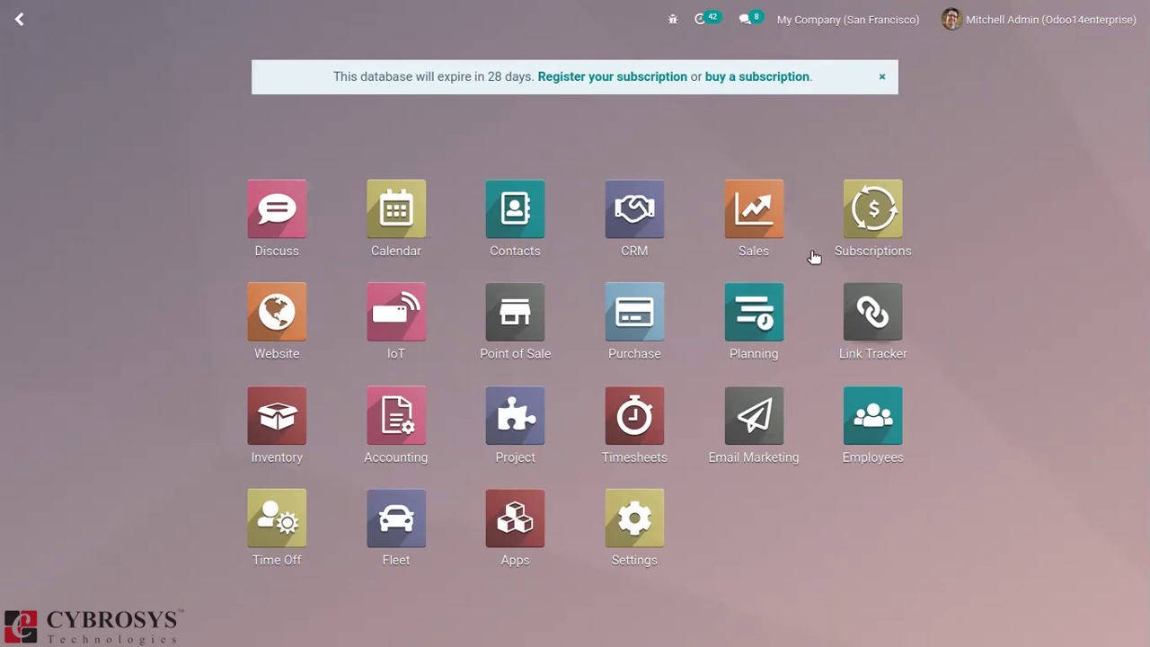
- Start a new Sales quotation with Azure Interior as the customer
{"action": "left_click", "coordinate": [753, 225]}
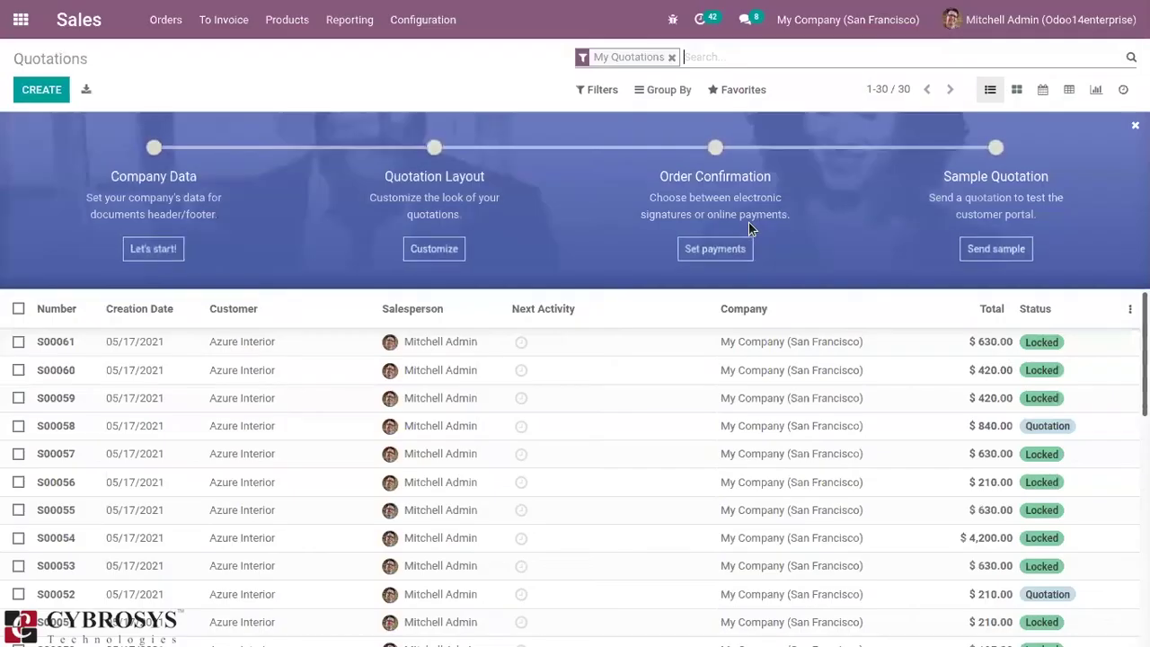
{"action": "left_click", "coordinate": [31, 94]}
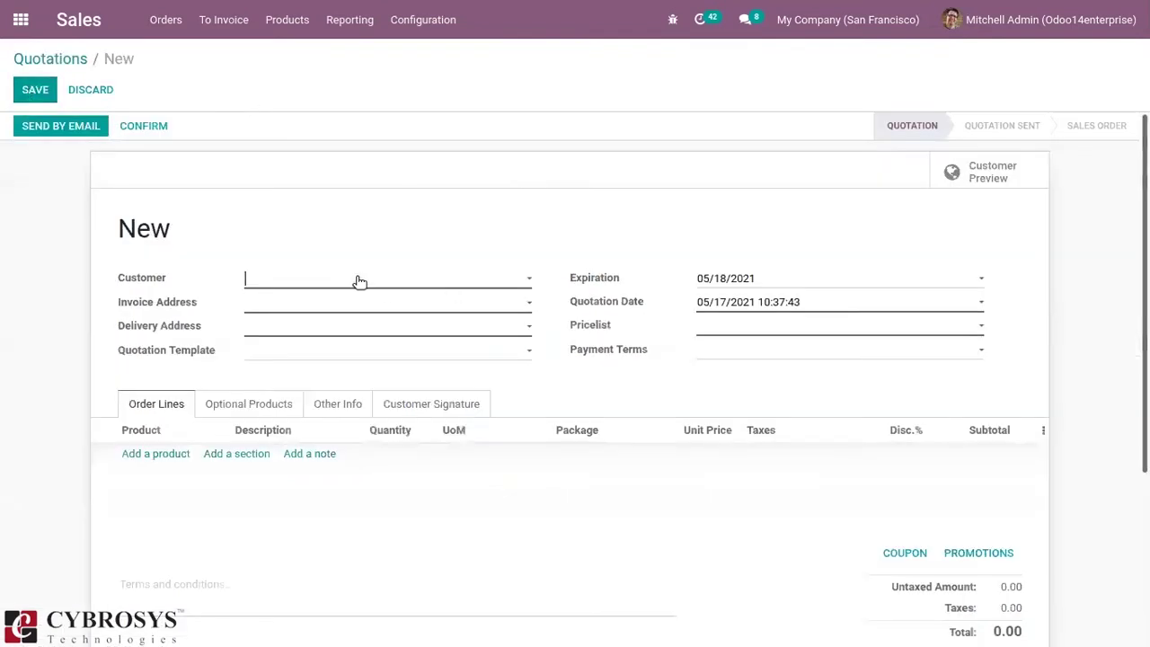
{"action": "left_click", "coordinate": [360, 281]}
{"action": "left_click", "coordinate": [319, 303]}
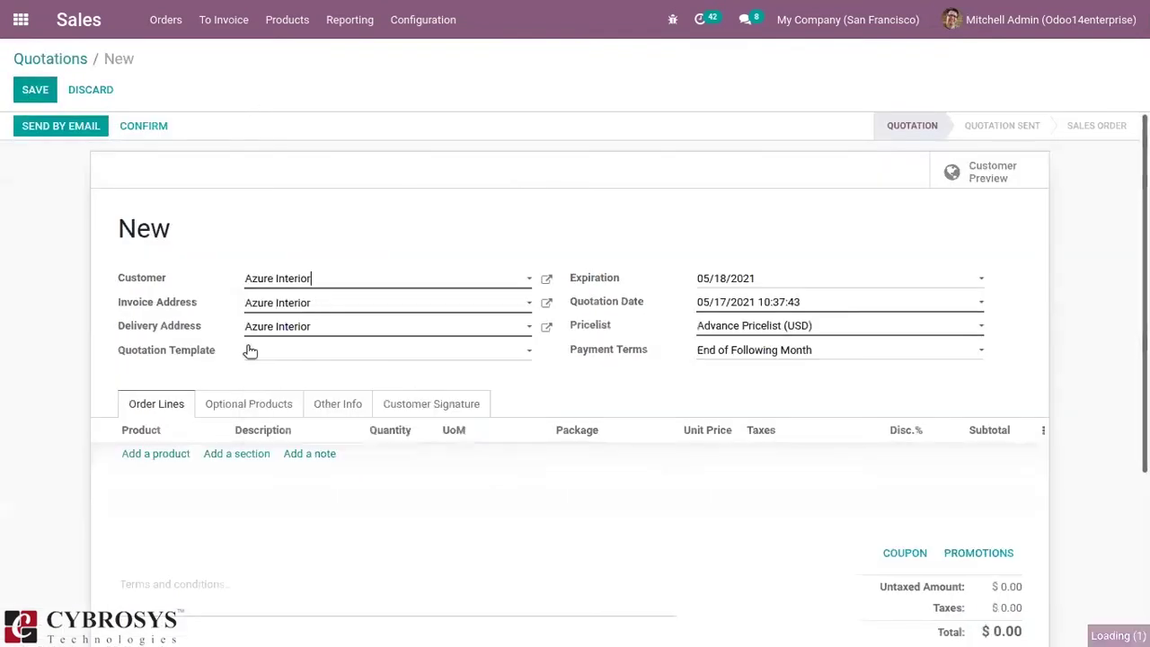
- Add an Office Cleaning Subscription (Monthly) line, replacing the mistakenly chosen Yearly product
{"action": "left_click", "coordinate": [144, 456]}
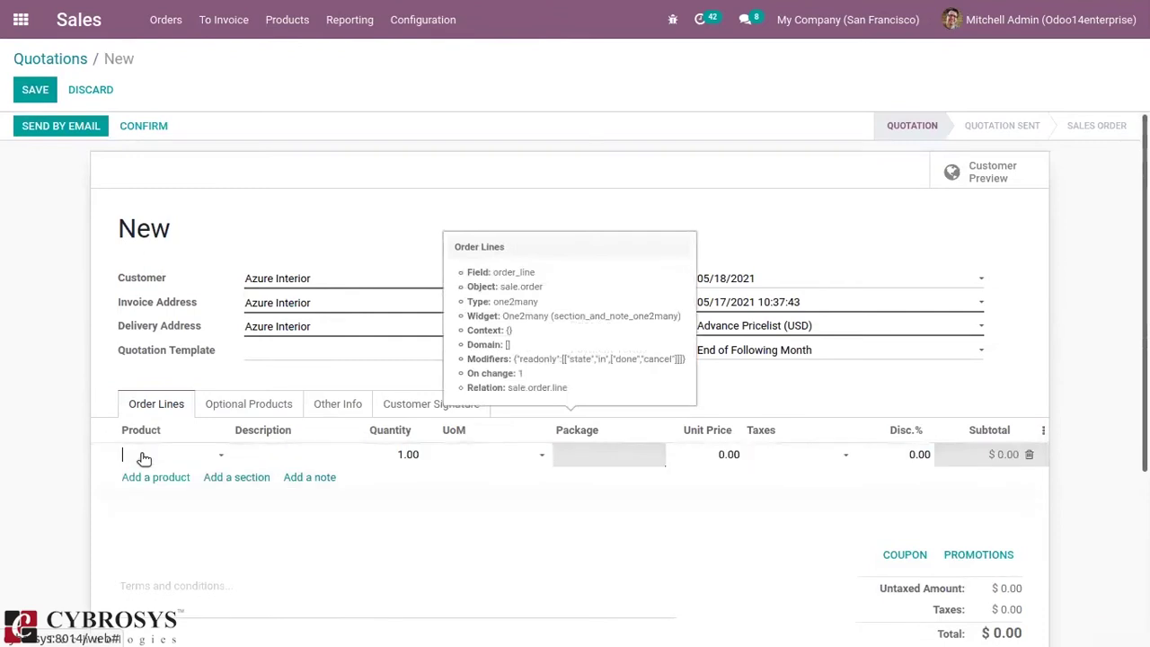
{"action": "type", "text": "off"}
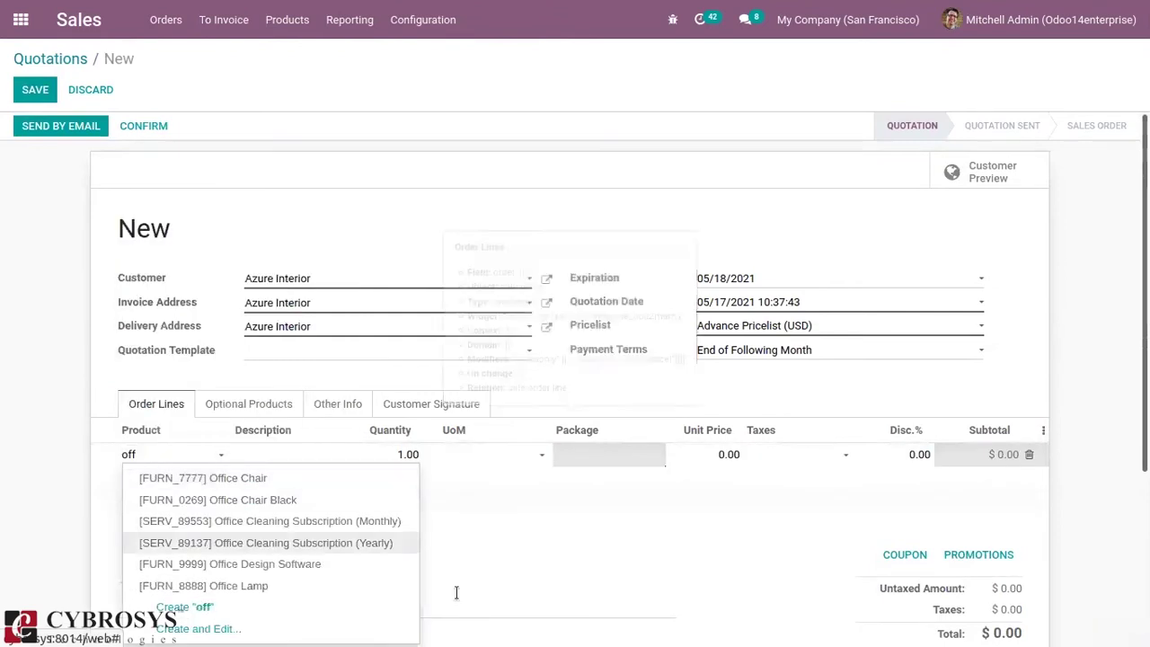
{"action": "left_click", "coordinate": [297, 543]}
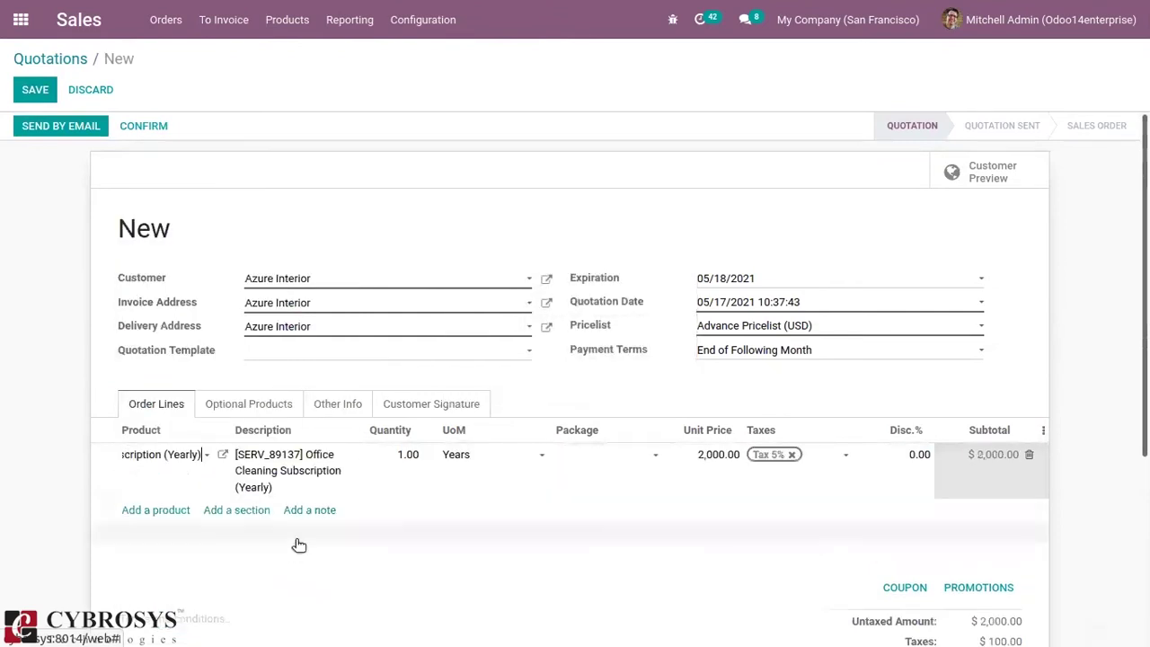
{"action": "key", "text": "BackSpace"}
{"action": "key", "text": "BackSpace"}
{"action": "key", "text": "BackSpace"}
{"action": "key", "text": "BackSpace"}
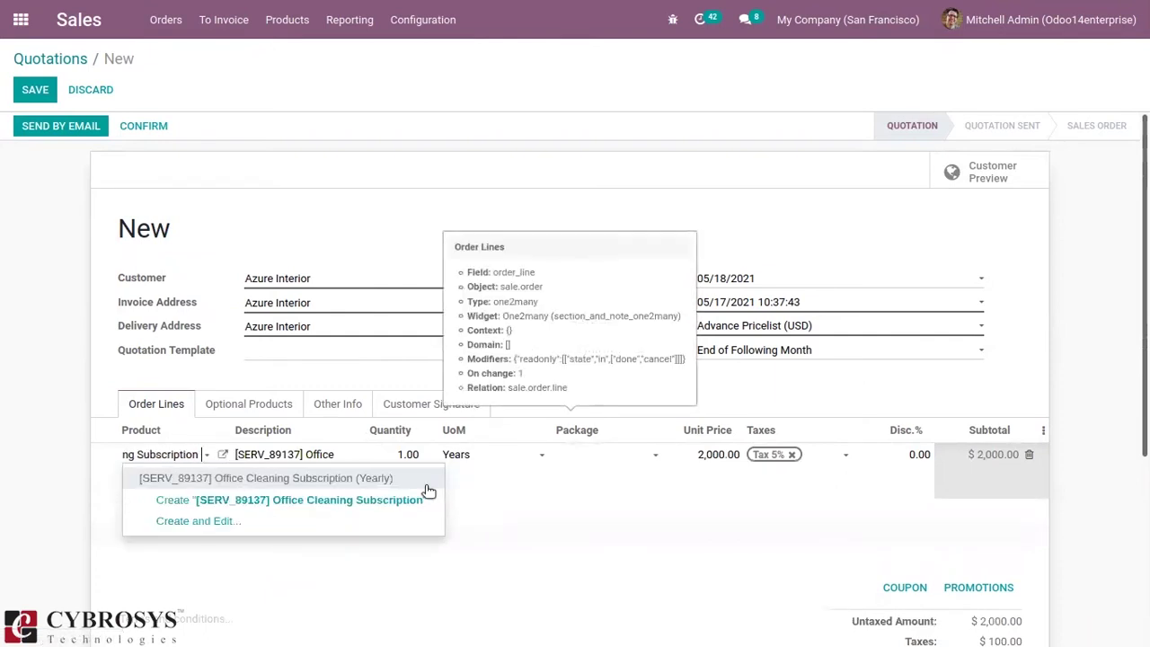
{"action": "key", "text": "BackSpace"}
{"action": "key", "text": "BackSpace"}
{"action": "key", "text": "BackSpace"}
{"action": "key", "text": "BackSpace"}
{"action": "key", "text": "BackSpace"}
{"action": "key", "text": "BackSpace"}
{"action": "key", "text": "BackSpace"}
{"action": "key", "text": "BackSpace"}
{"action": "key", "text": "BackSpace"}
{"action": "key", "text": "BackSpace"}
{"action": "key", "text": "BackSpace"}
{"action": "key", "text": "BackSpace"}
{"action": "key", "text": "BackSpace"}
{"action": "key", "text": "BackSpace"}
{"action": "key", "text": "BackSpace"}
{"action": "key", "text": "BackSpace"}
{"action": "key", "text": "BackSpace"}
{"action": "key", "text": "BackSpace"}
{"action": "key", "text": "BackSpace"}
{"action": "key", "text": "BackSpace"}
{"action": "key", "text": "BackSpace"}
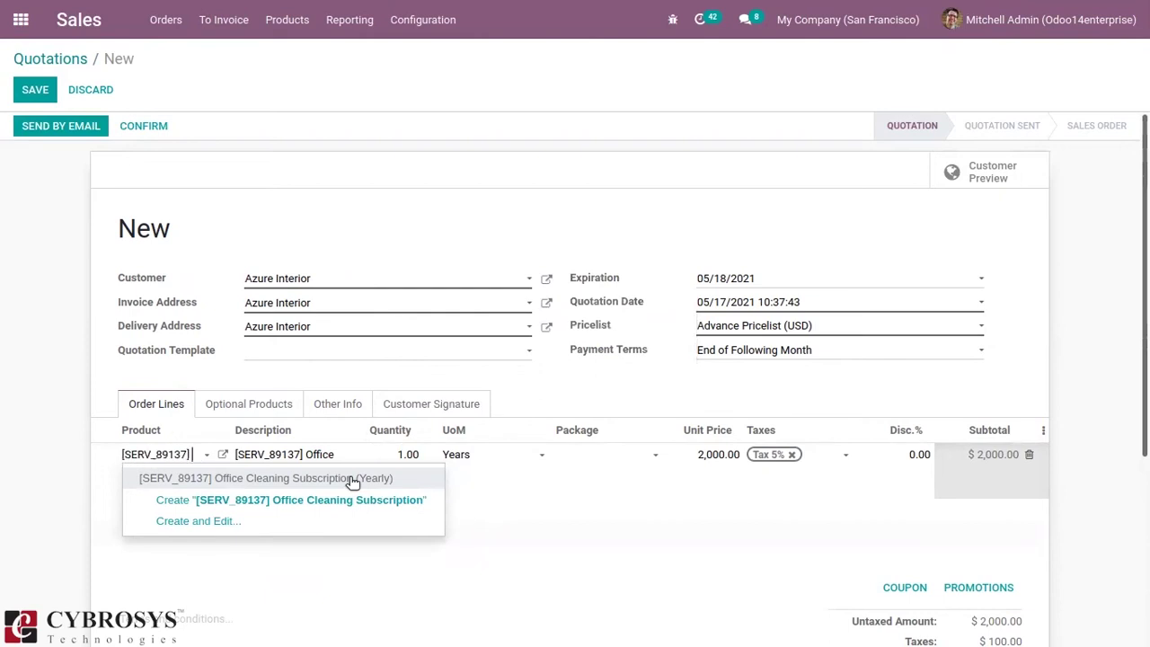
{"action": "type", "text": "off"}
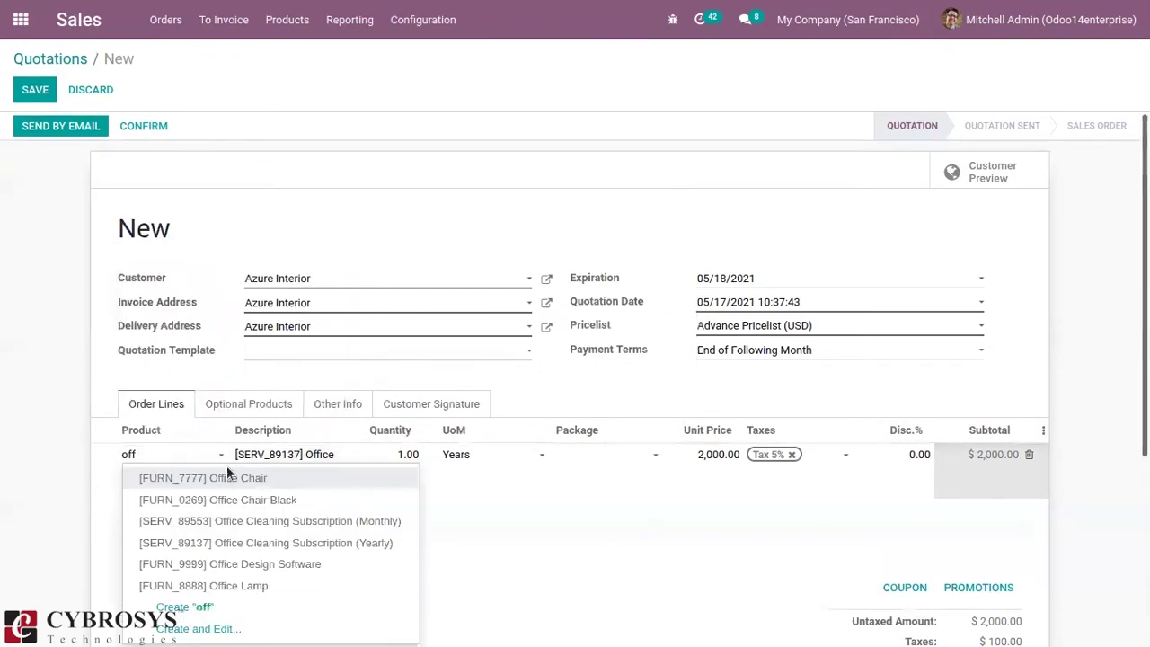
{"action": "left_click", "coordinate": [365, 521]}
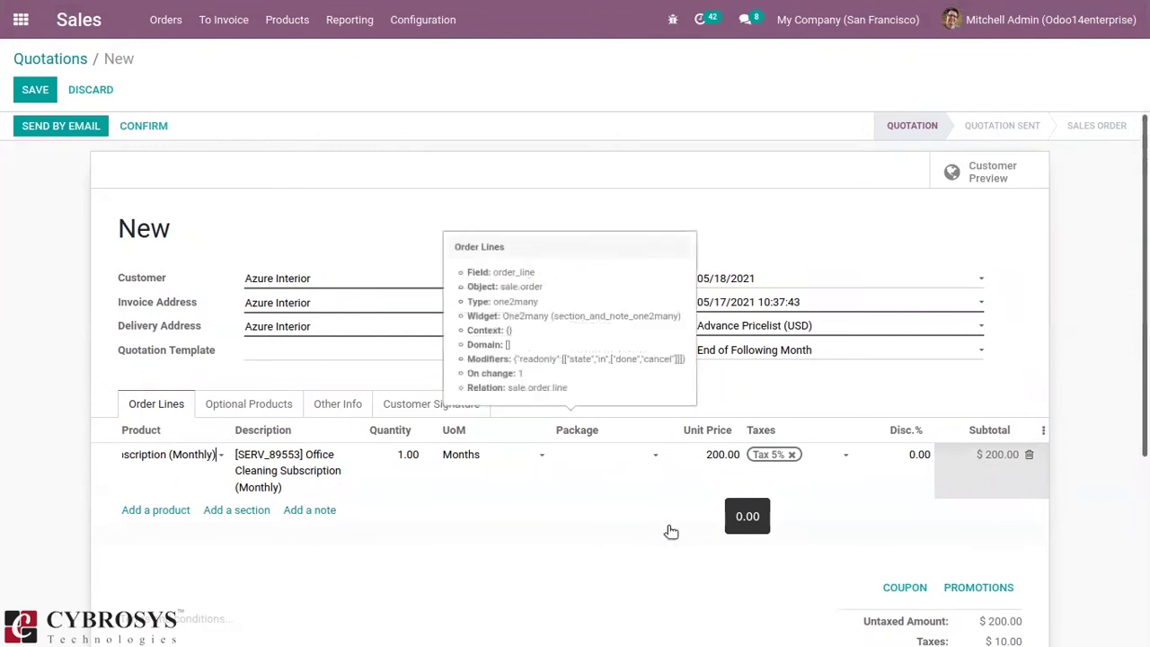
- Confirm the quotation into sales order S00062
{"action": "left_click", "coordinate": [134, 122]}
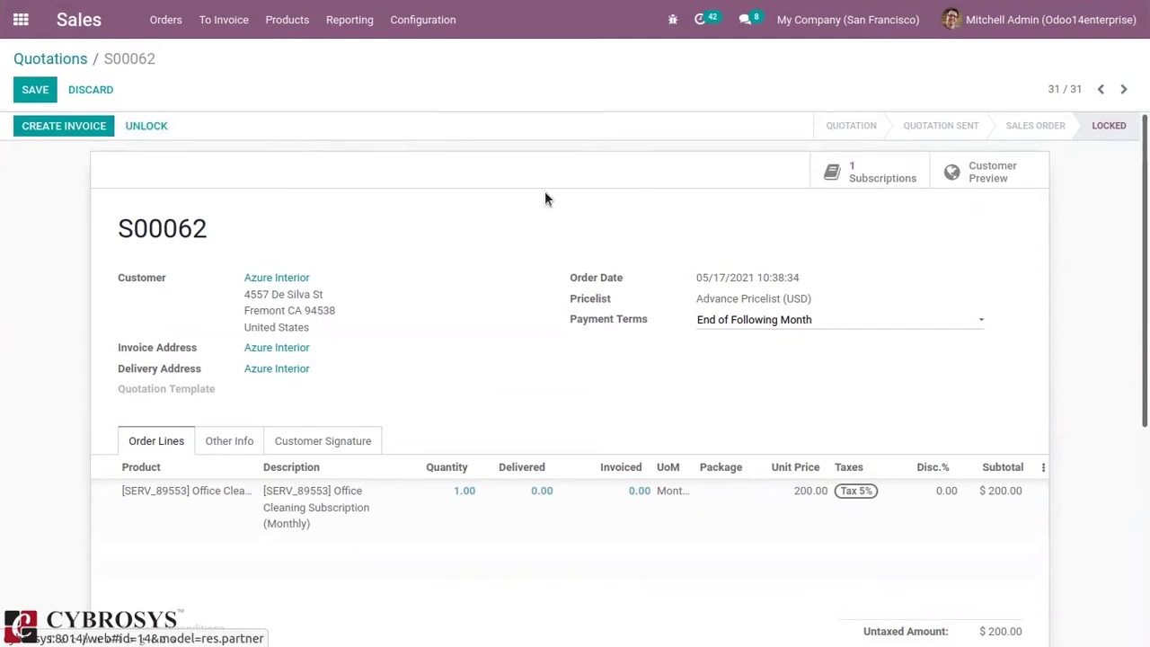
{"action": "left_click", "coordinate": [880, 186]}
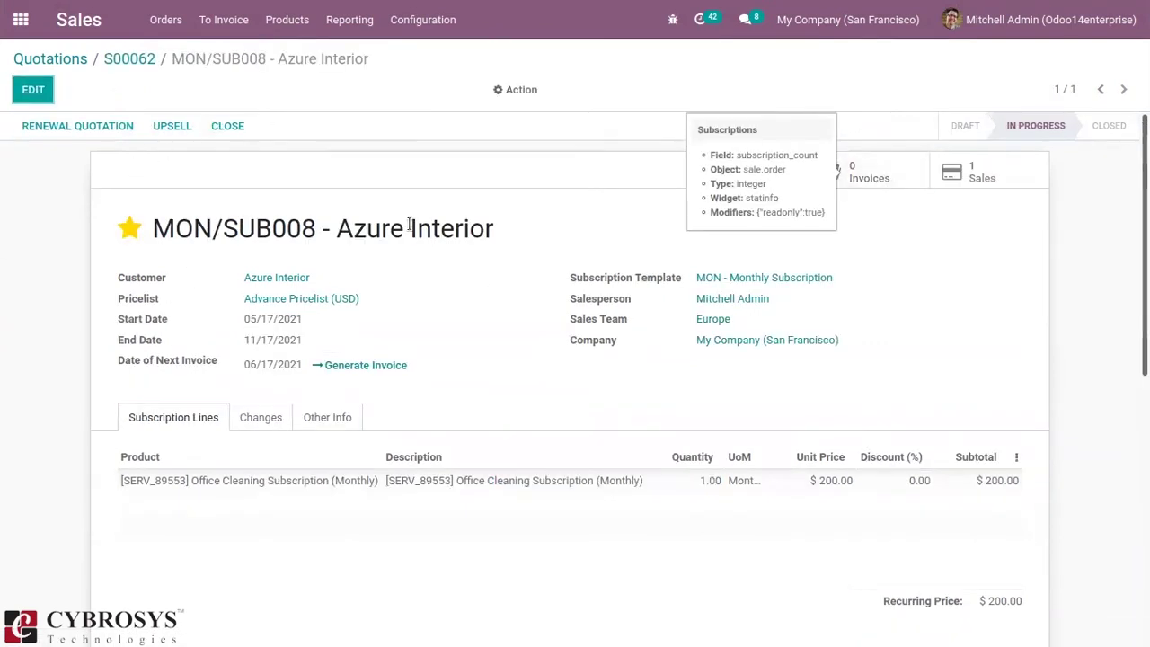
{"action": "scroll", "coordinate": [1122, 220], "scroll_direction": "down", "scroll_amount": 3}
{"action": "scroll", "coordinate": [1121, 220], "scroll_direction": "up", "scroll_amount": 3}
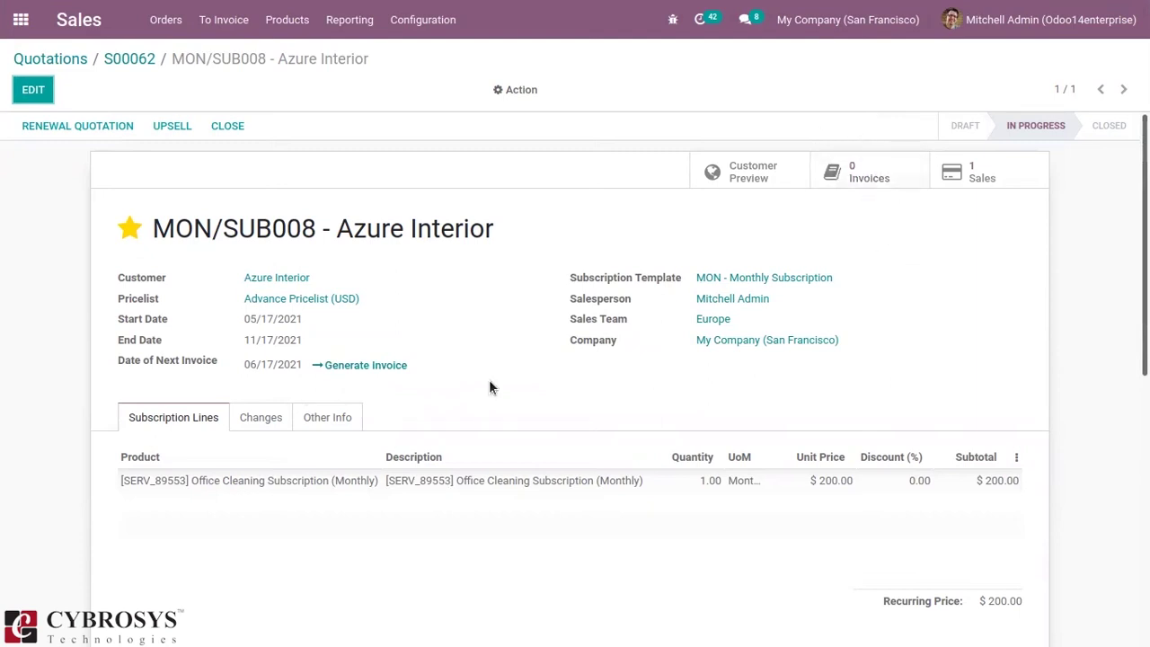
{"action": "left_click", "coordinate": [281, 421]}
{"action": "left_click", "coordinate": [345, 417]}
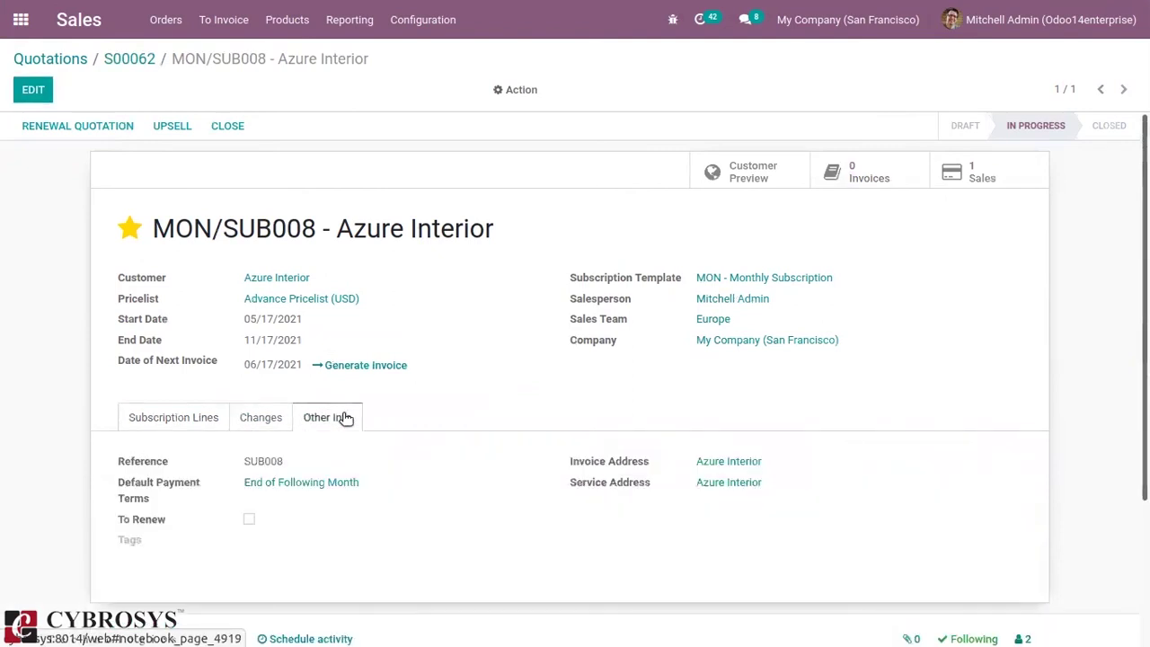
{"action": "left_click", "coordinate": [175, 426]}
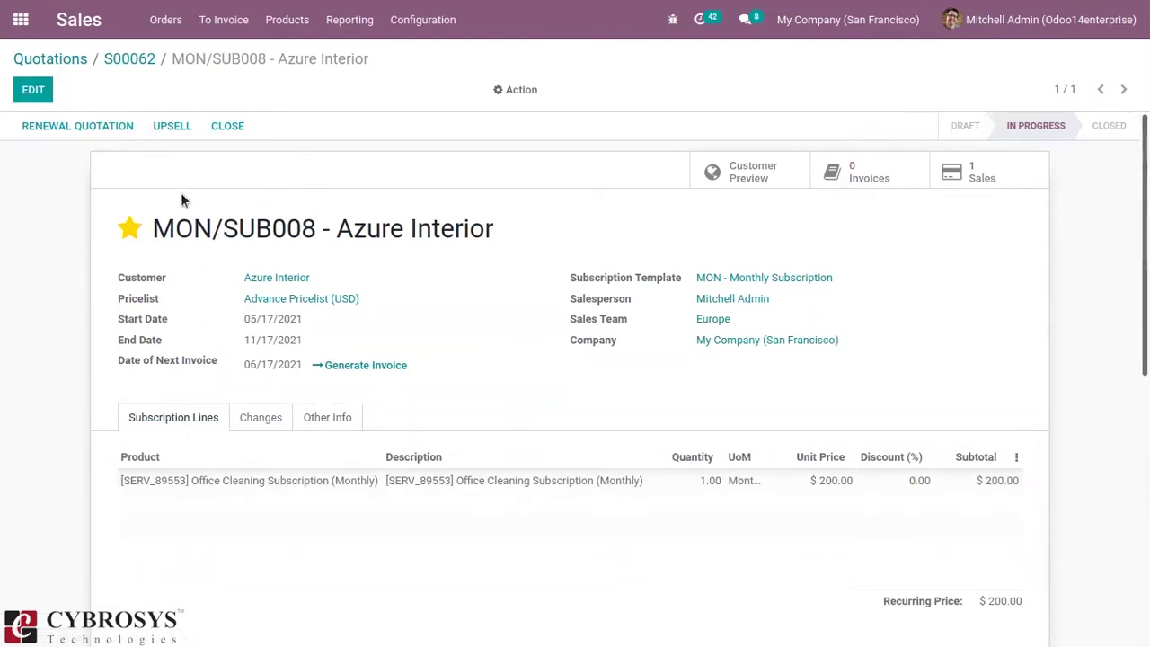
- Create and confirm renewal order S00063, check the linked sales orders, and return to MON/SUB008
{"action": "left_click", "coordinate": [70, 134]}
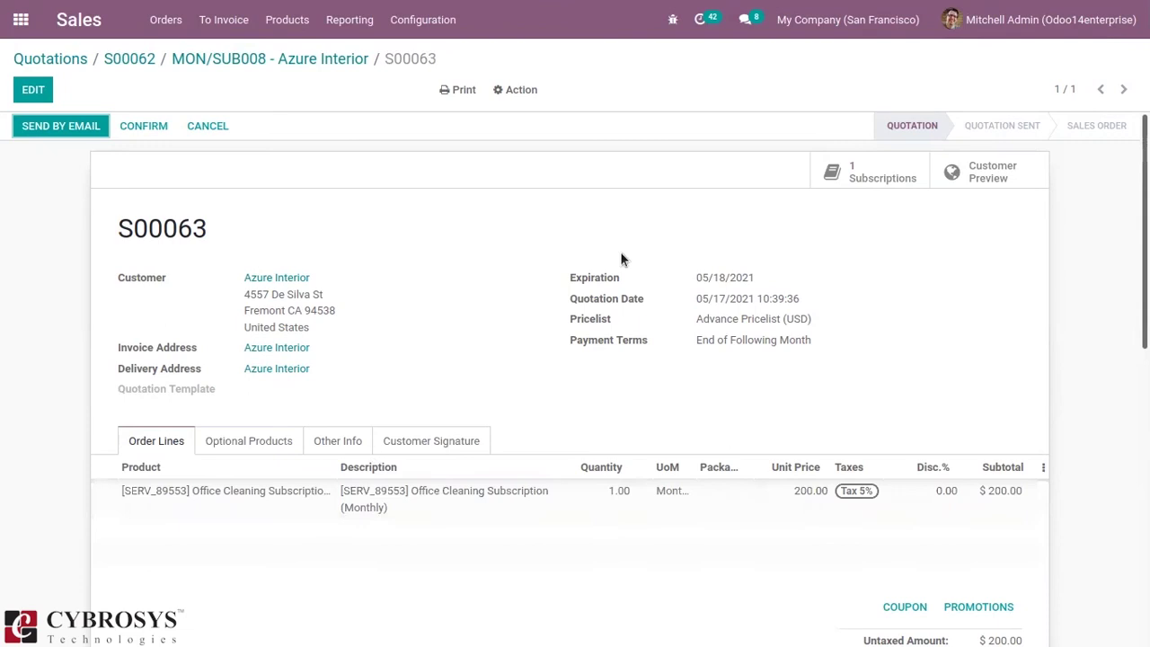
{"action": "left_click", "coordinate": [149, 126]}
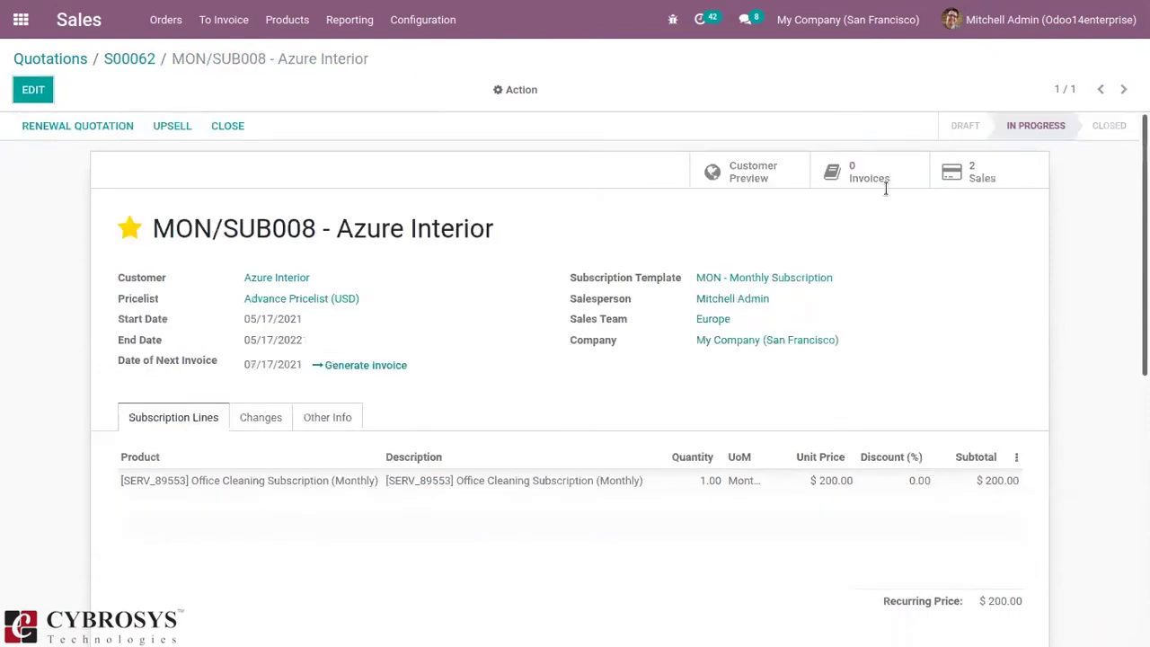
{"action": "left_click", "coordinate": [1010, 165]}
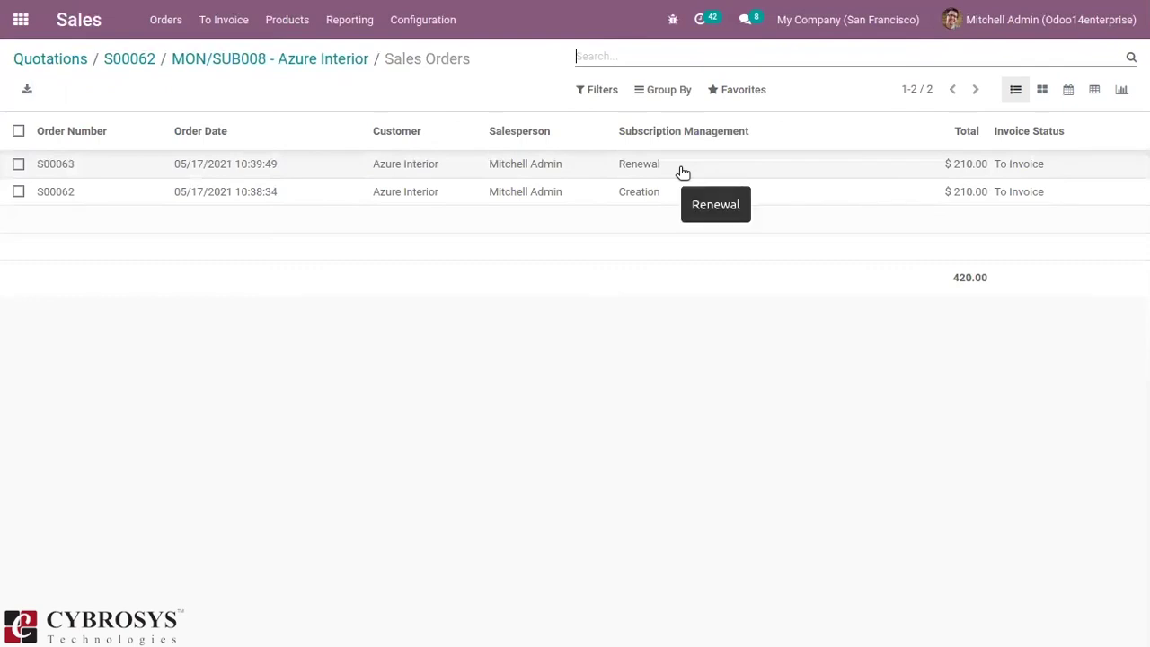
{"action": "left_click", "coordinate": [316, 60]}
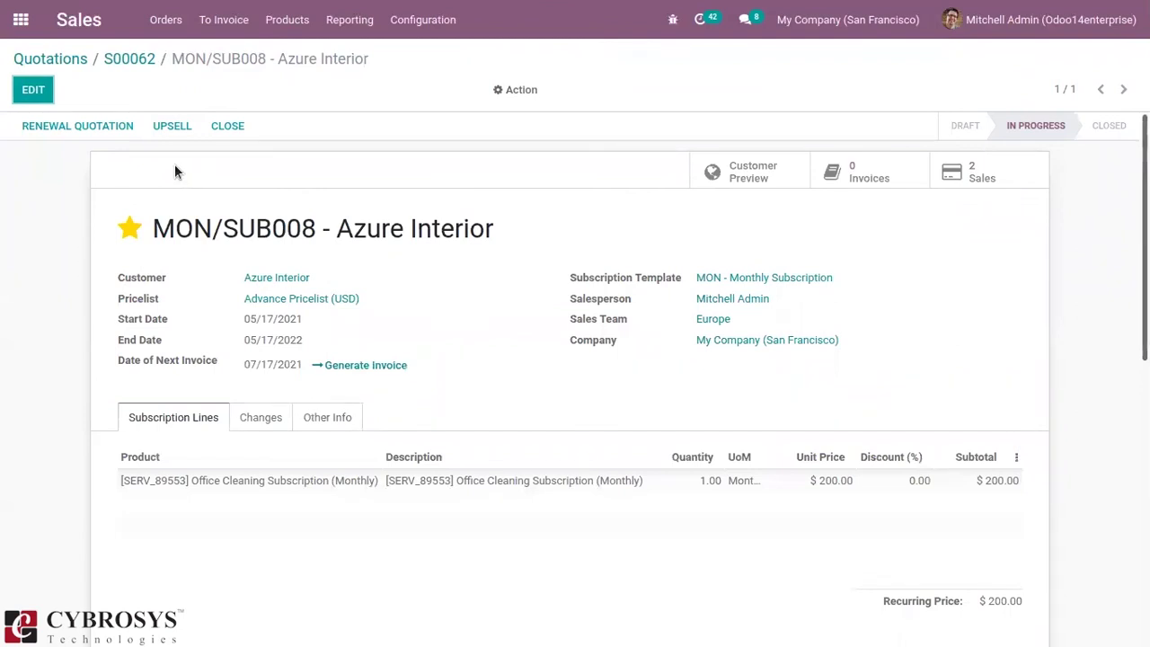
- Start an upsell with an Office Cleaning Subscription (Monthly) line at quantity 3
{"action": "left_click", "coordinate": [183, 127]}
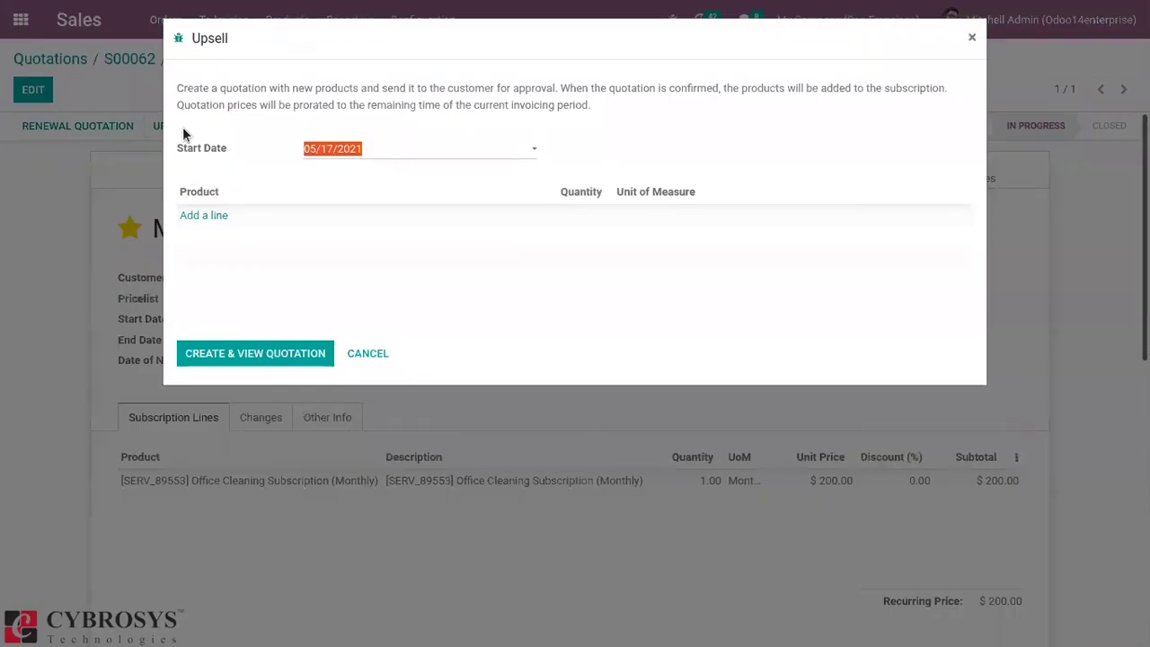
{"action": "left_click", "coordinate": [213, 215]}
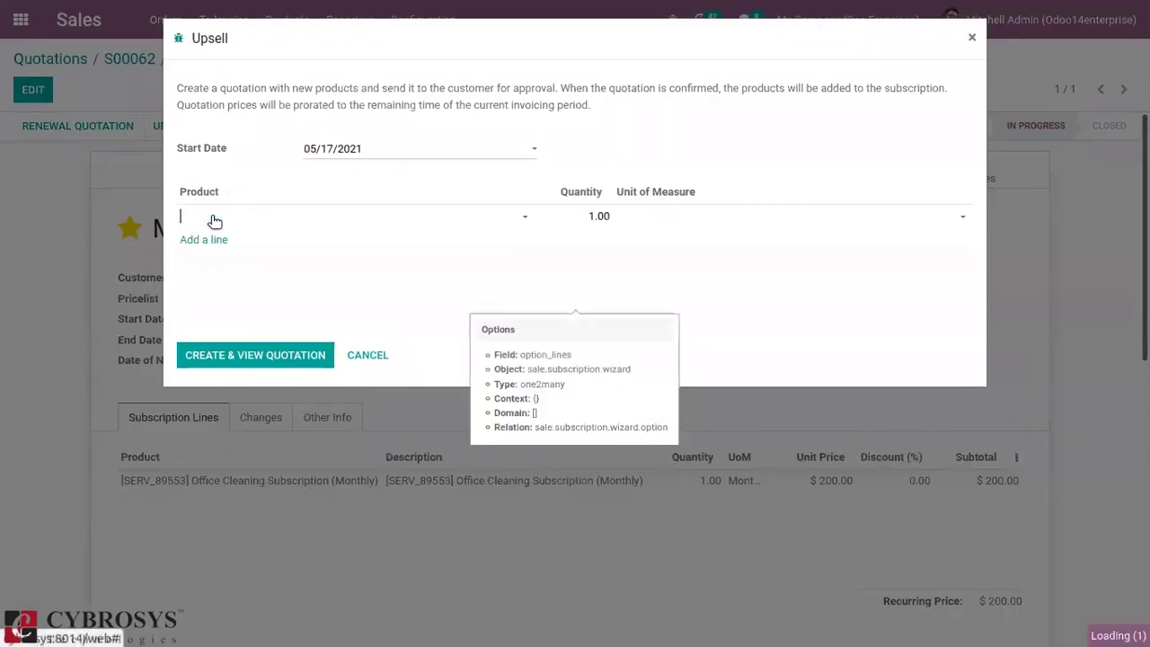
{"action": "left_click", "coordinate": [215, 220]}
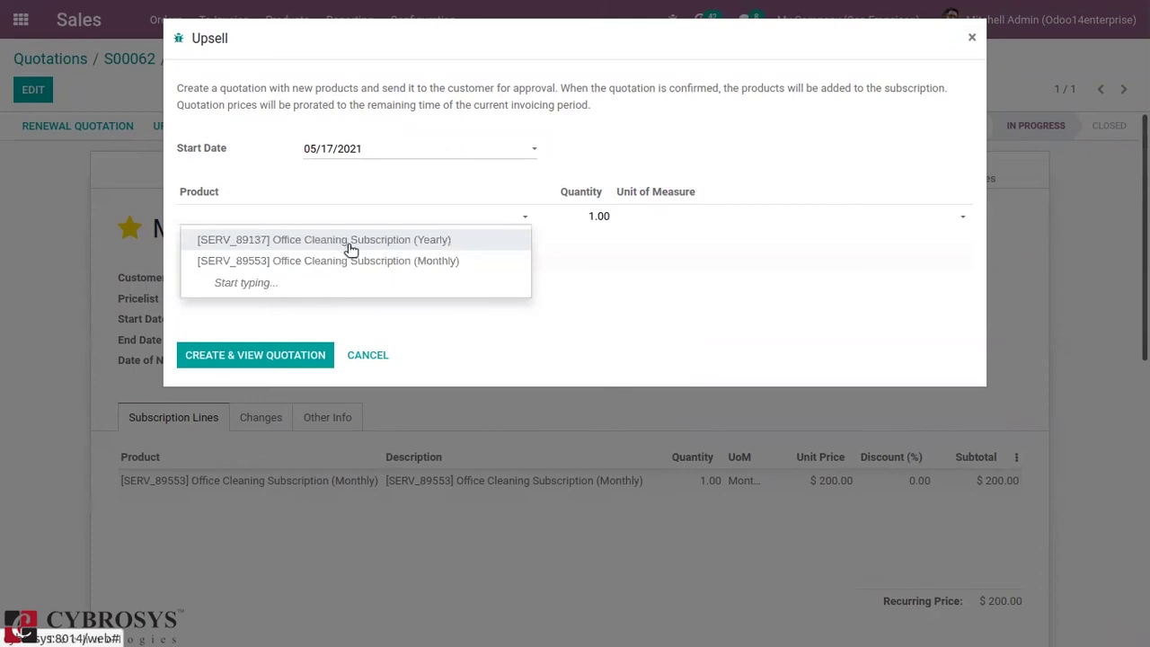
{"action": "left_click", "coordinate": [417, 259]}
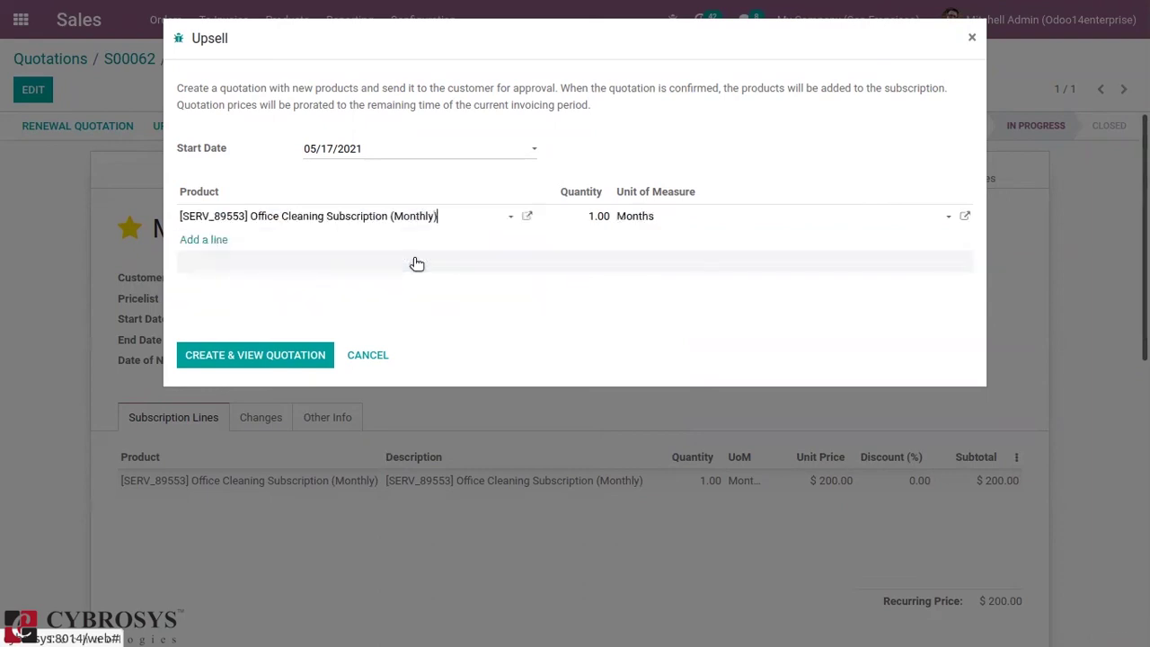
{"action": "left_click", "coordinate": [602, 216]}
{"action": "key", "text": "BackSpace"}
{"action": "type", "text": "3"}
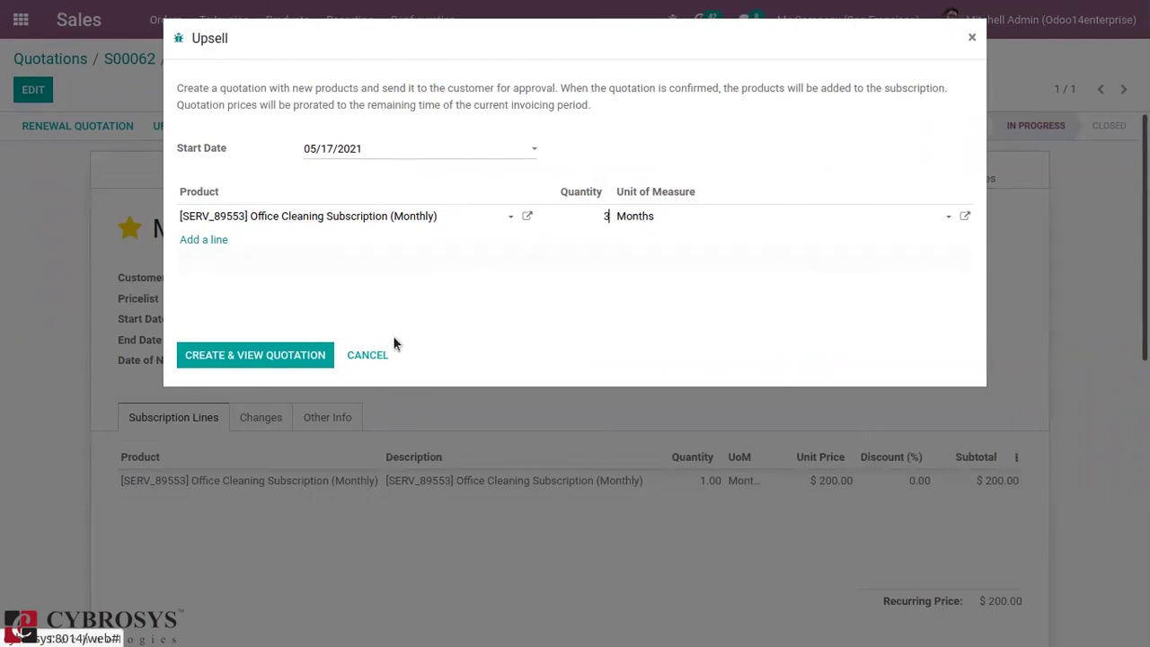
- Create and confirm upsell quotation S00064, then reopen it from MON/SUB008's sales orders
{"action": "left_click", "coordinate": [246, 360]}
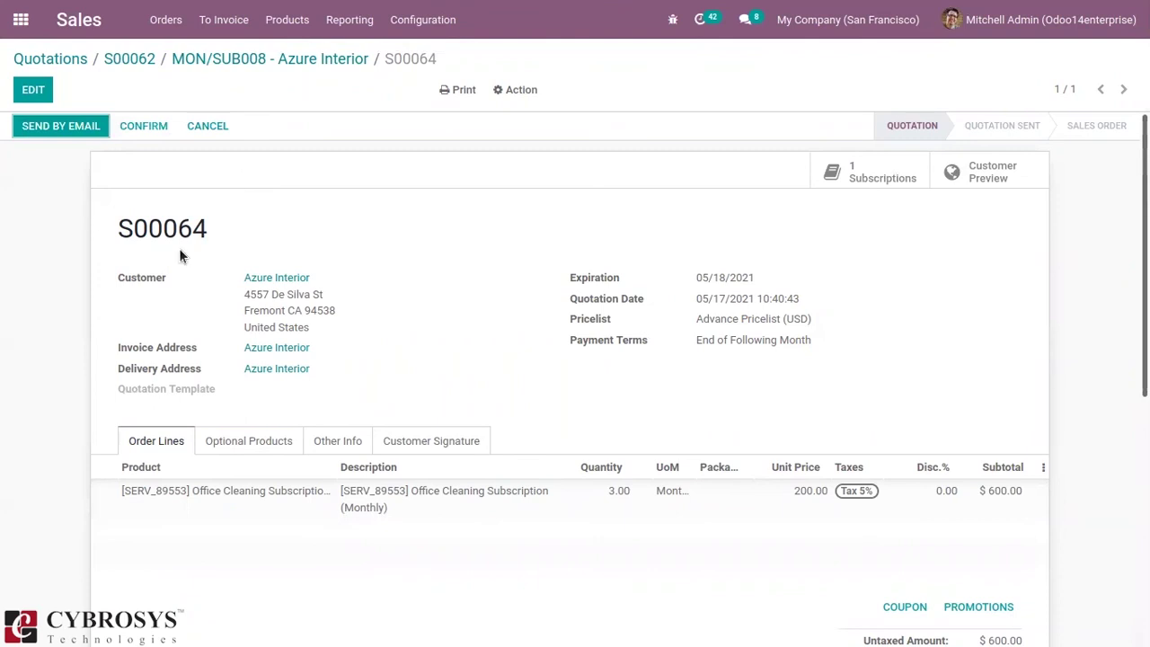
{"action": "left_click", "coordinate": [135, 128]}
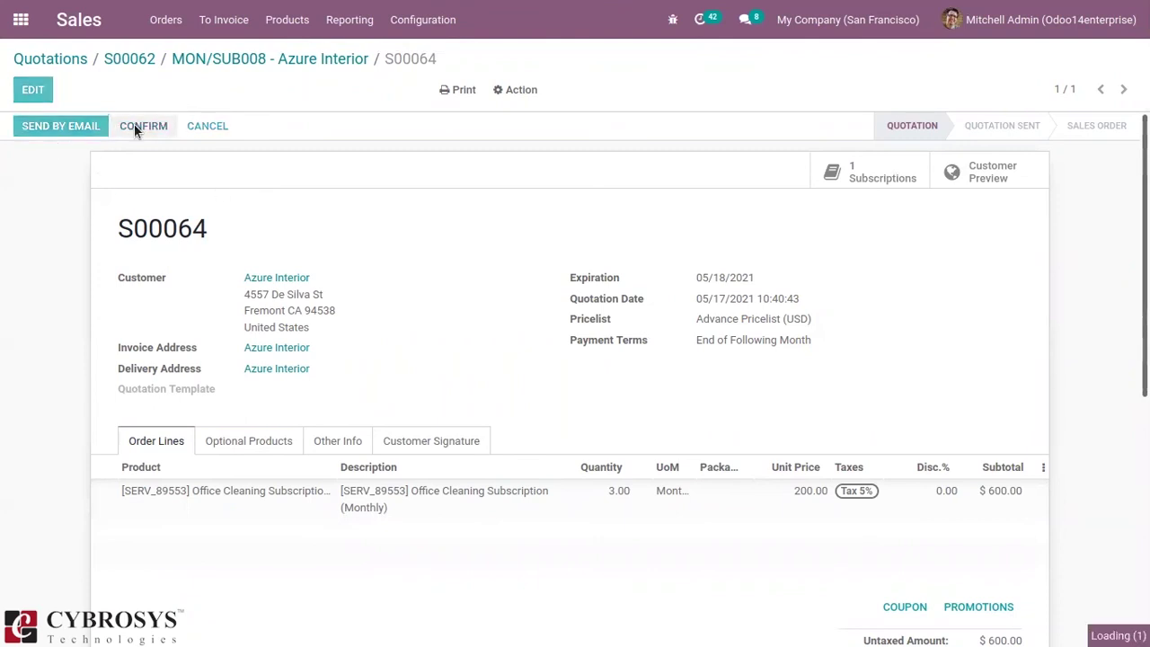
{"action": "left_click", "coordinate": [259, 62]}
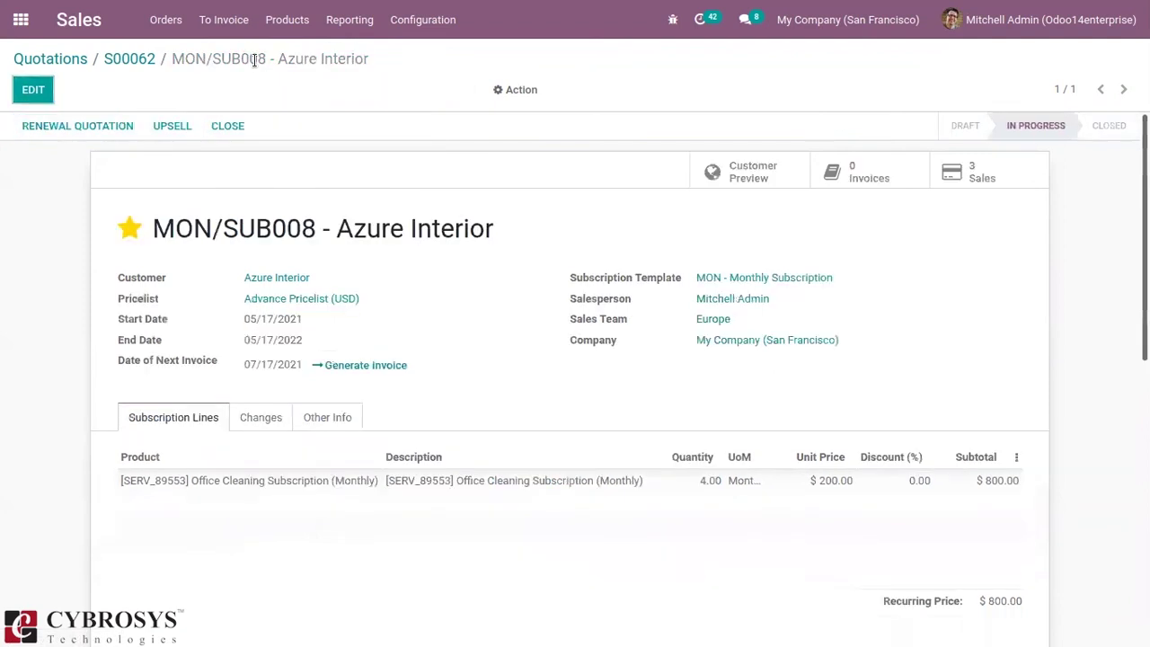
{"action": "left_click", "coordinate": [991, 169]}
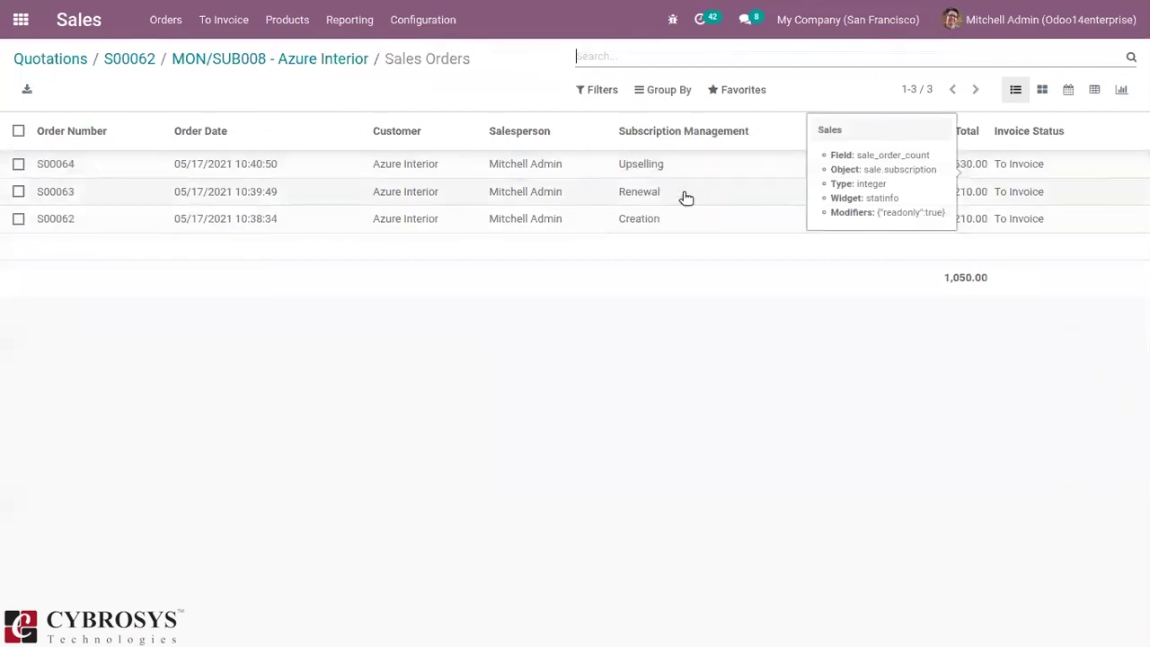
{"action": "left_click", "coordinate": [658, 168]}
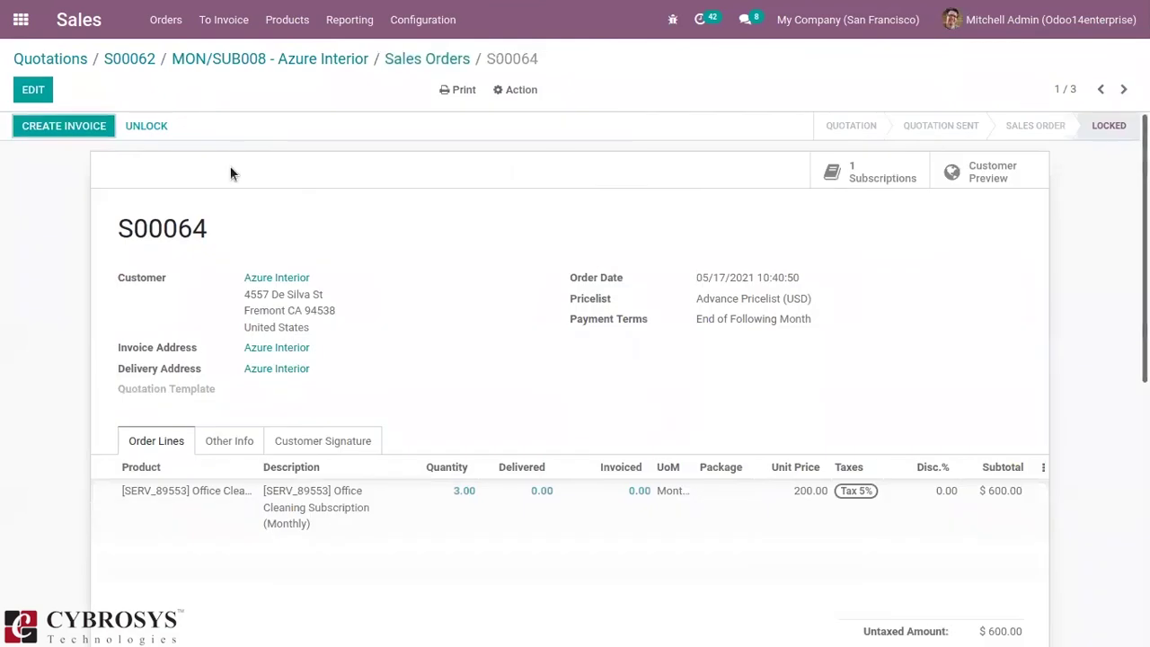
- Create and post a regular invoice for S00064, then go back to MON/SUB008
{"action": "left_click", "coordinate": [72, 133]}
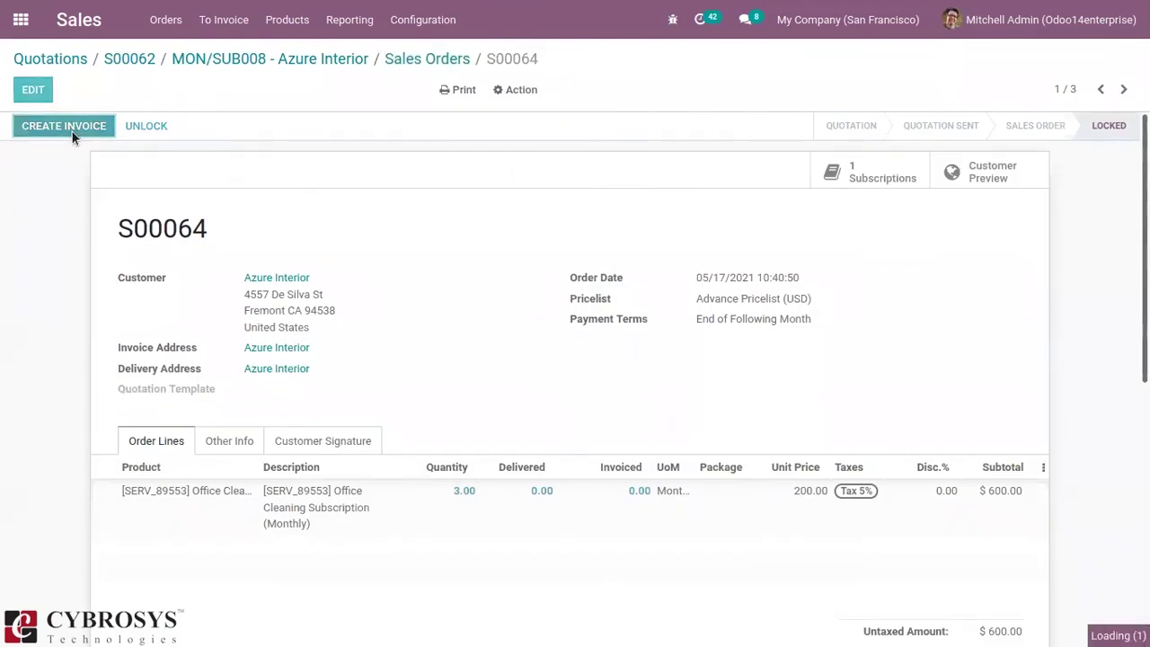
{"action": "left_click", "coordinate": [237, 253]}
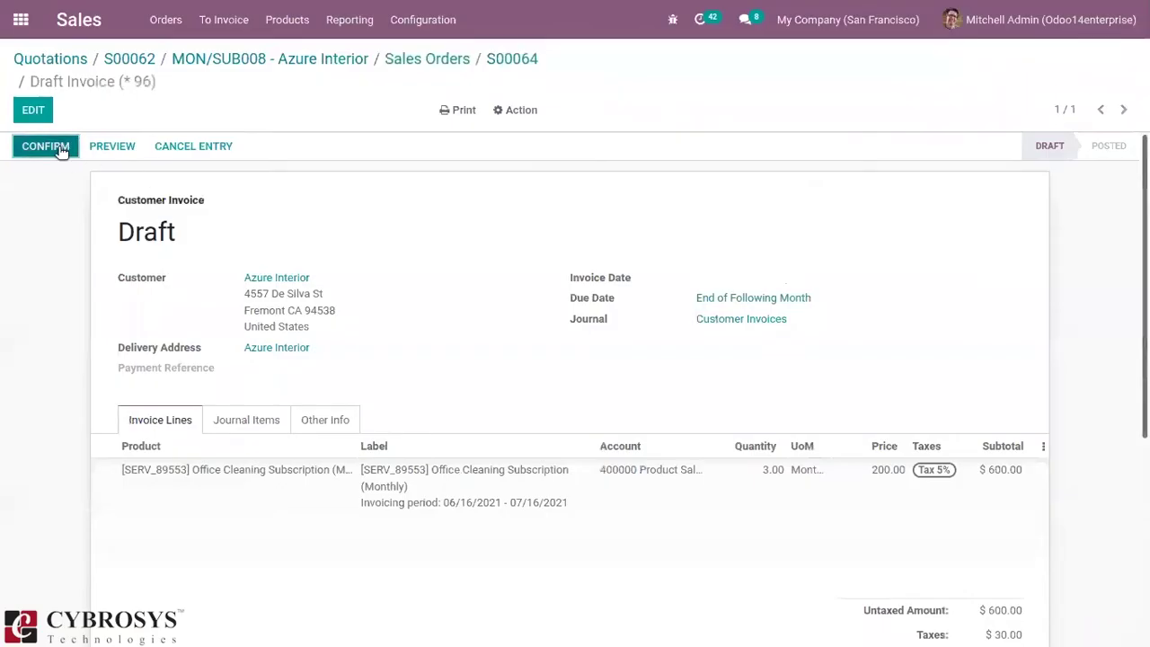
{"action": "left_click", "coordinate": [58, 149]}
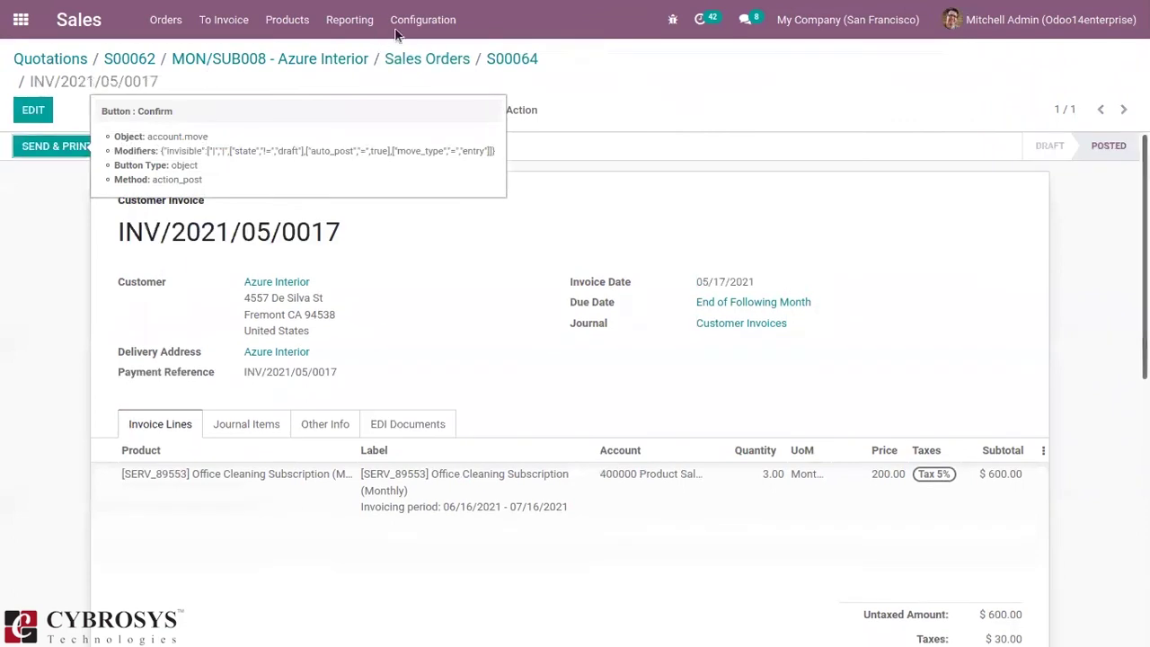
{"action": "left_click", "coordinate": [232, 63]}
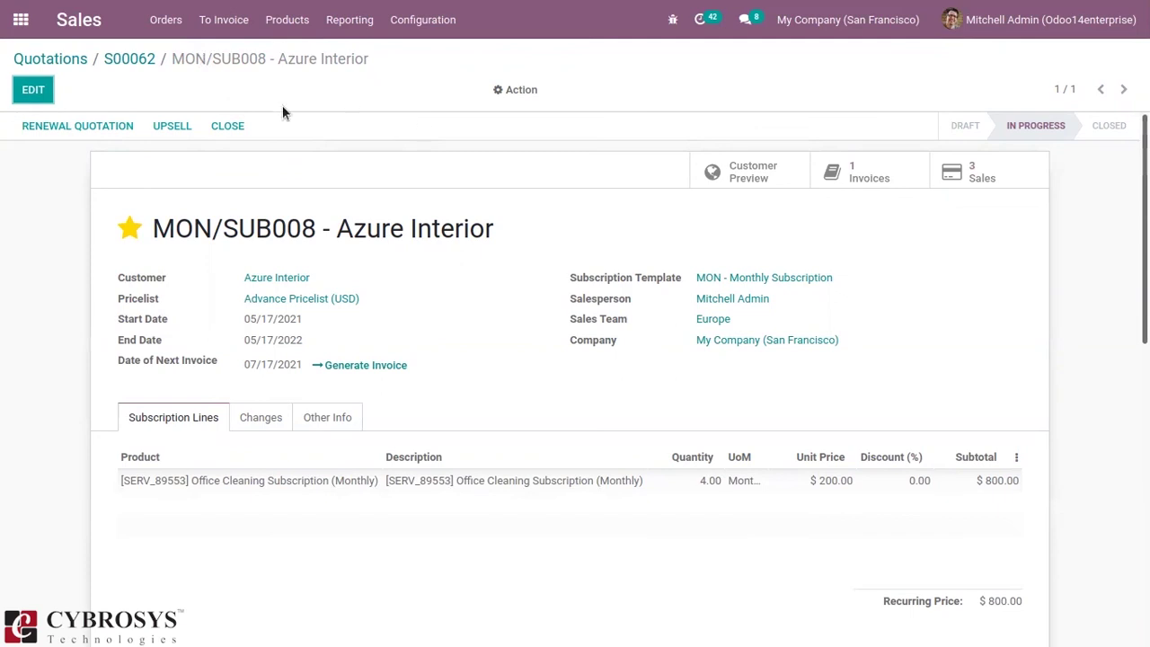
- Close MON/SUB008 with reason 'I don't use it', then open original order S00062
{"action": "left_click", "coordinate": [227, 127]}
{"action": "left_click", "coordinate": [358, 100]}
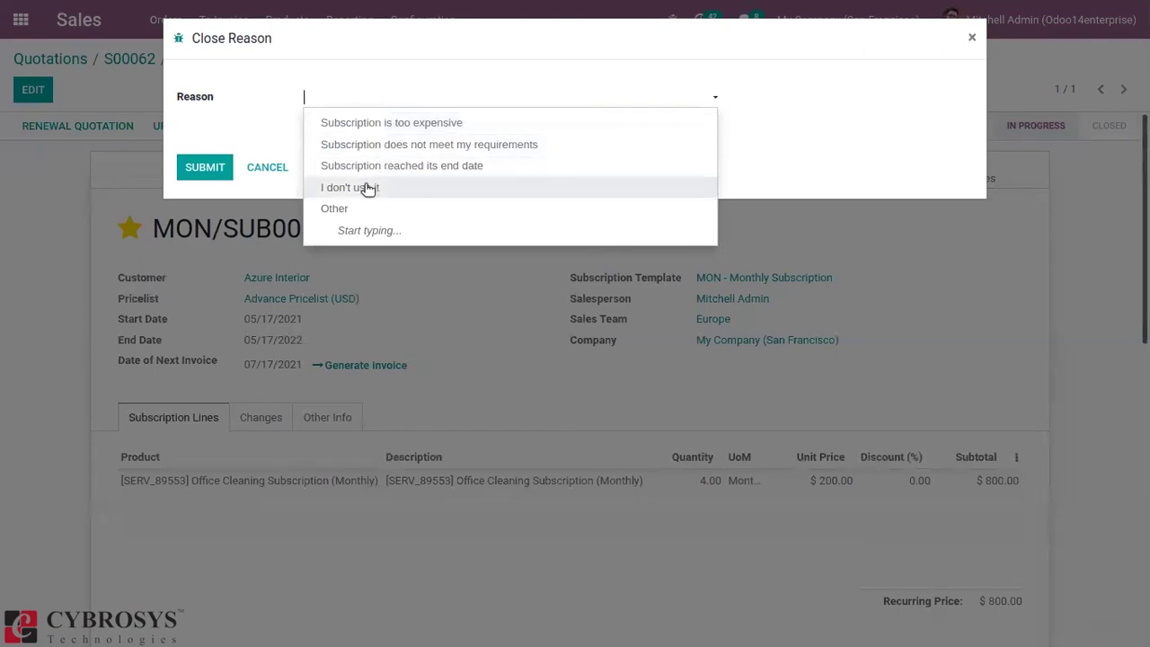
{"action": "left_click", "coordinate": [368, 189]}
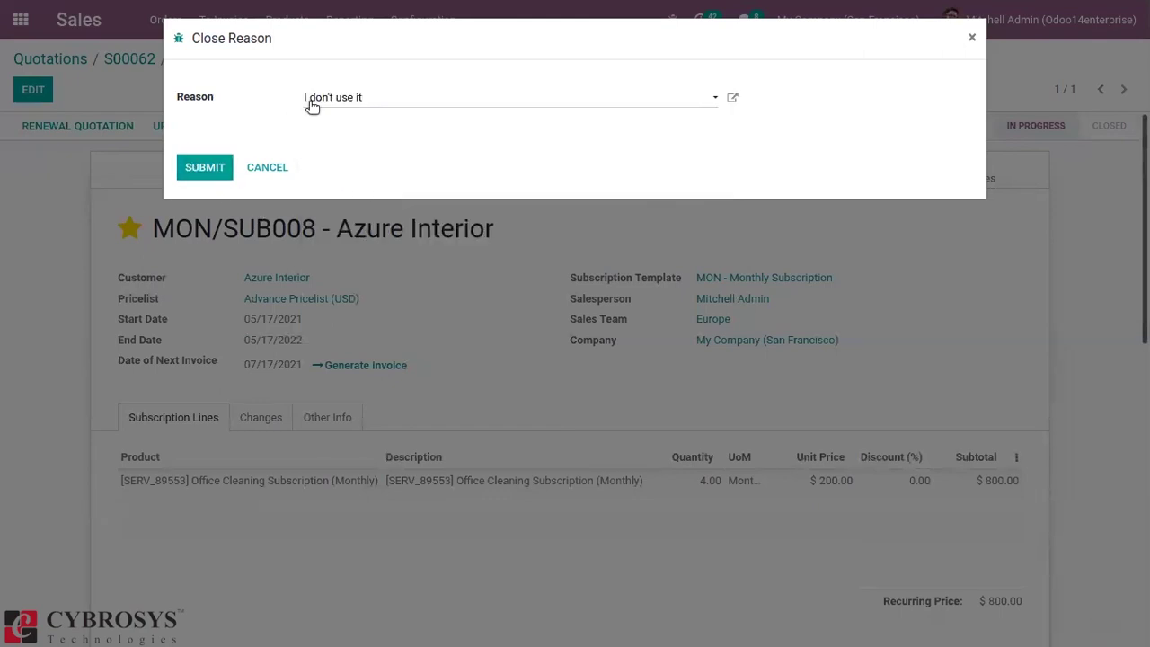
{"action": "left_click", "coordinate": [205, 168]}
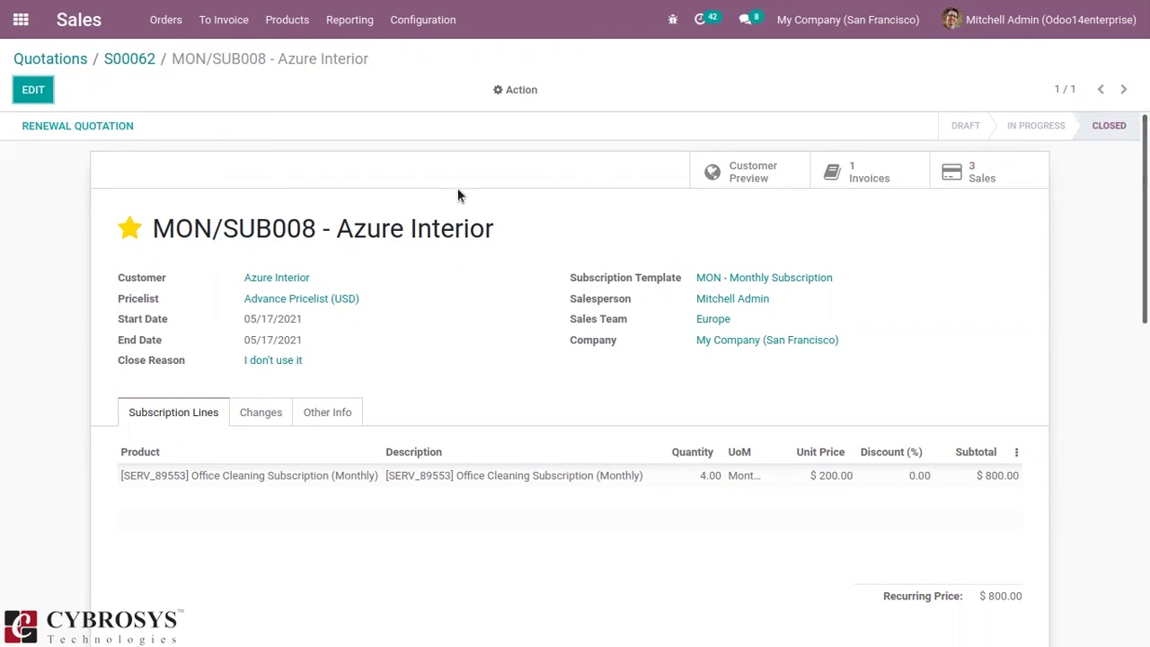
{"action": "left_click", "coordinate": [132, 60]}
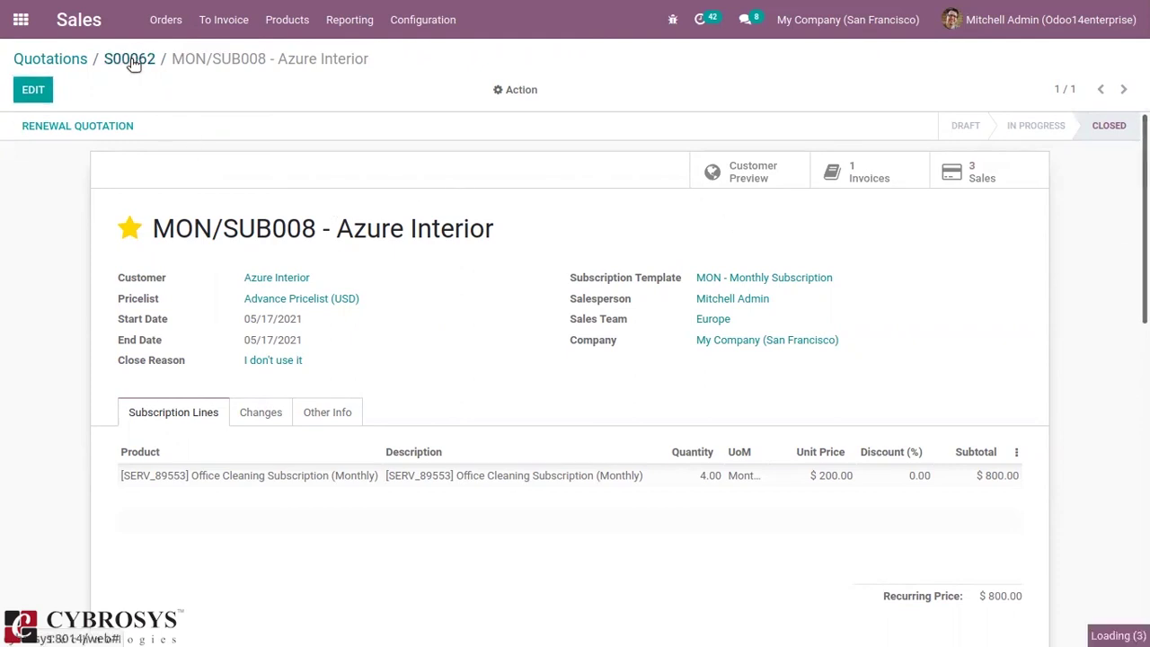